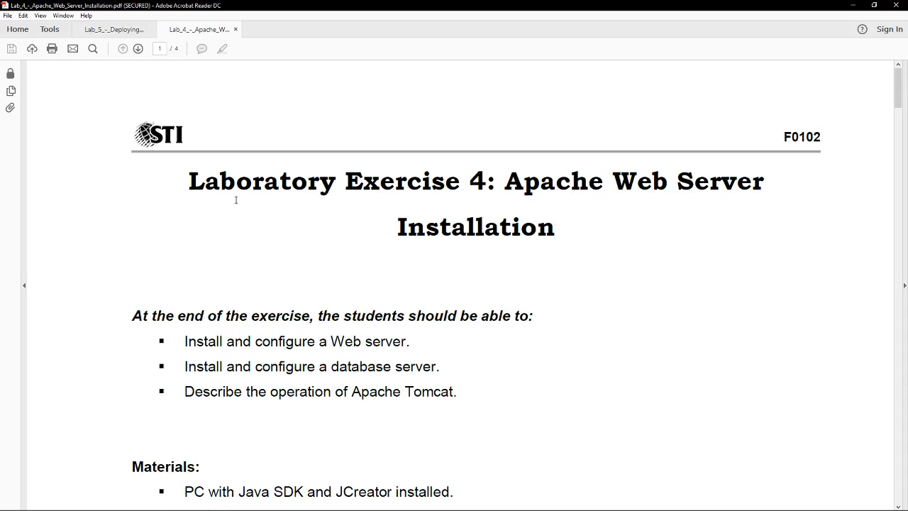
- Read the title and the Materials section of the Laboratory Exercise 4 document, including the Java SDK and JCreator requirement
drag(198, 189, 575, 246)
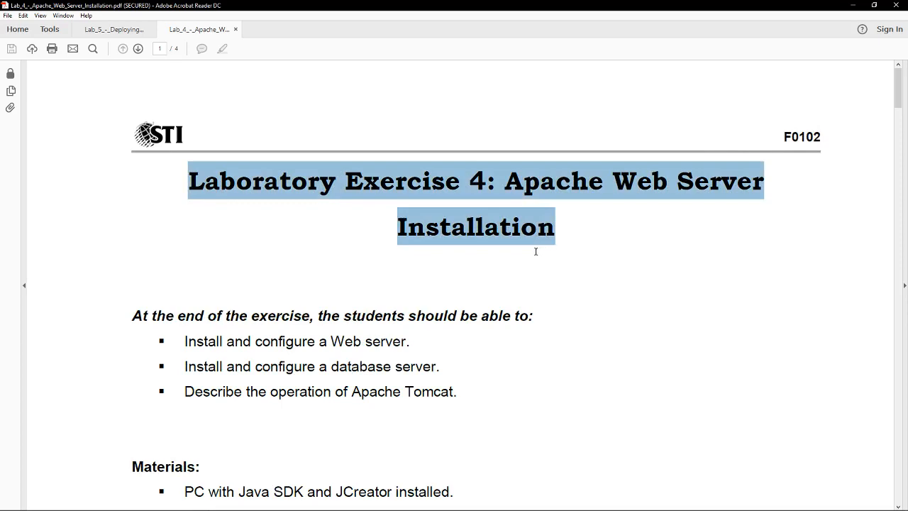
scroll(536, 251, down, 10)
scroll(337, 261, up, 4)
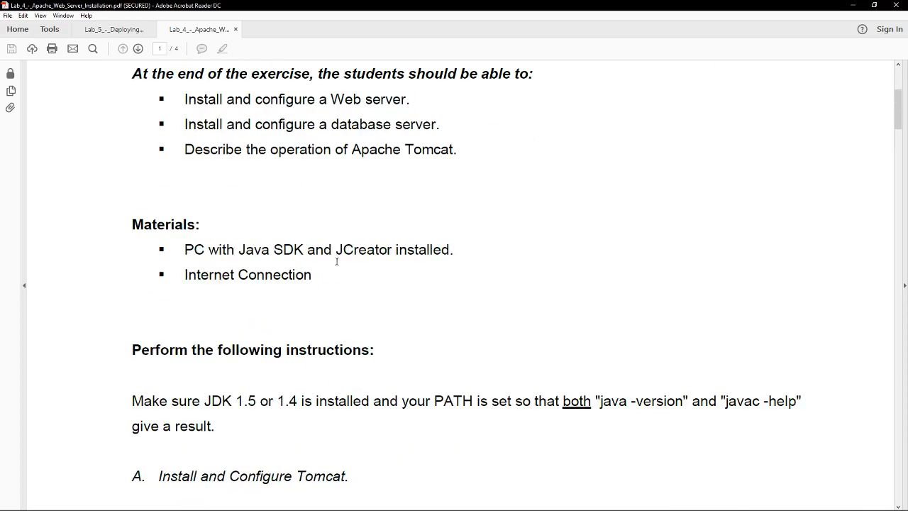
drag(183, 249, 456, 256)
click(414, 255)
drag(337, 249, 393, 251)
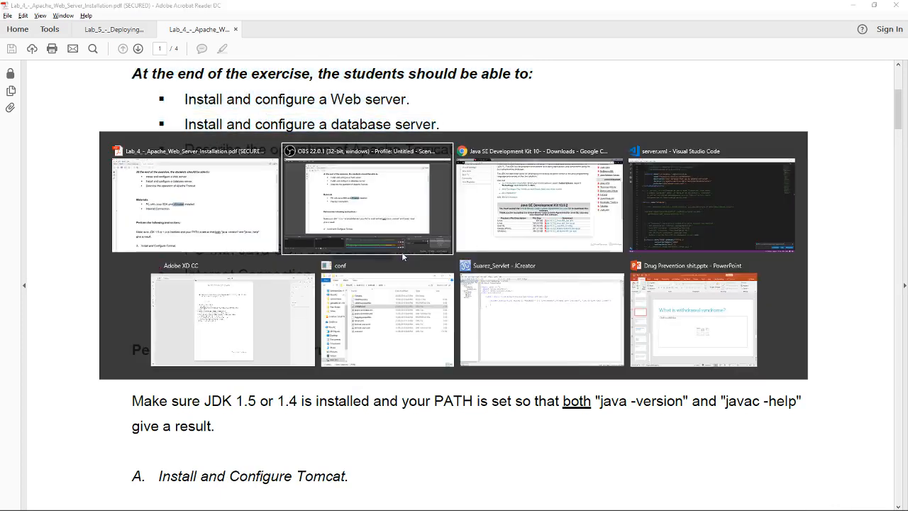
- Switch to Chrome and examine the Windows installer offered on Oracle's Java SE Development Kit 10 download page
key(alt+Tab)
key(Tab)
scroll(90, 106, up, 3)
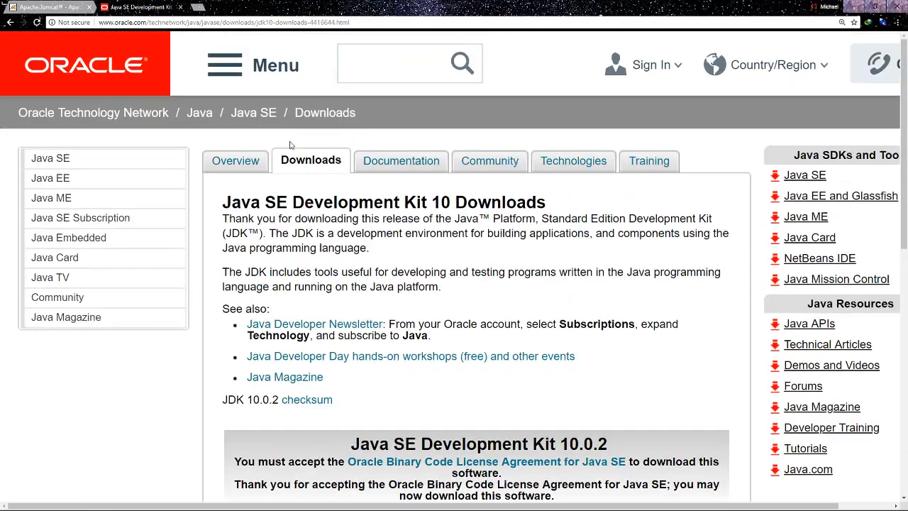
drag(292, 202, 551, 204)
scroll(539, 213, down, 4)
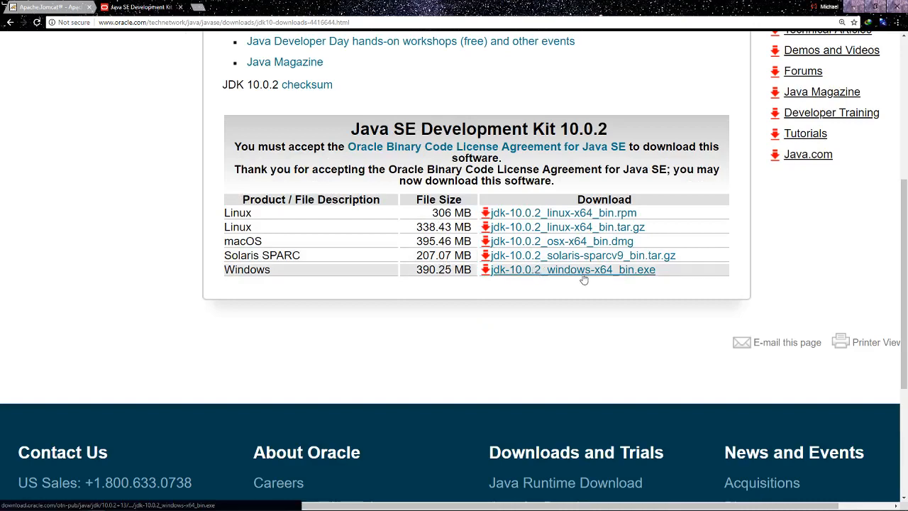
- Return to the lab exercise PDF in Acrobat Reader and read the section on installing and configuring Tomcat
key(alt+Tab)
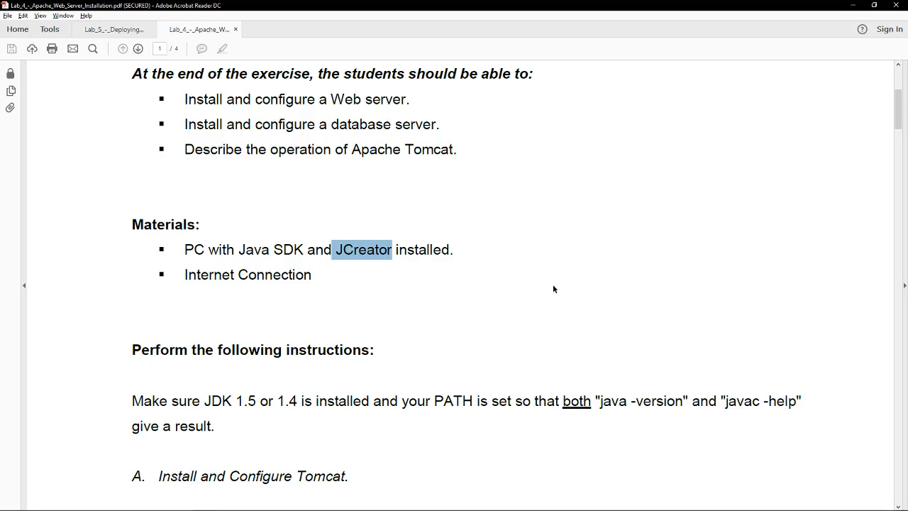
scroll(553, 284, down, 5)
scroll(510, 298, down, 2)
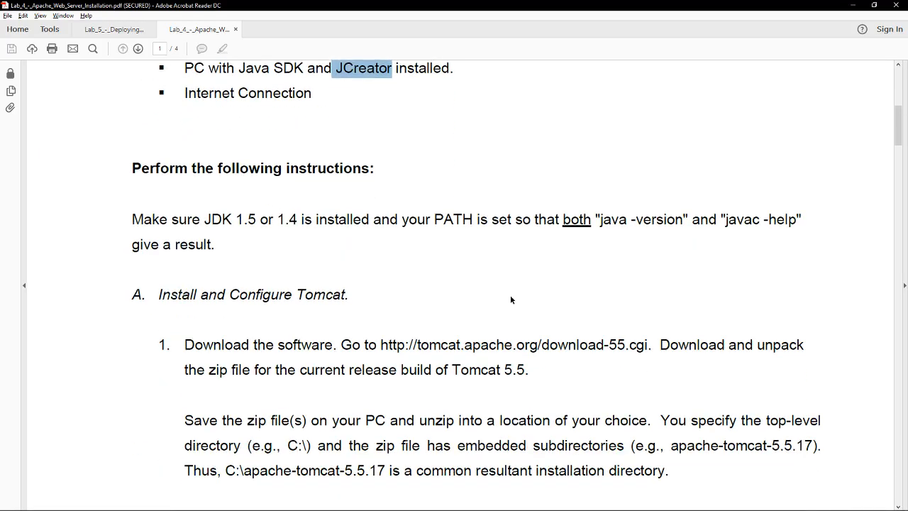
scroll(510, 297, down, 2)
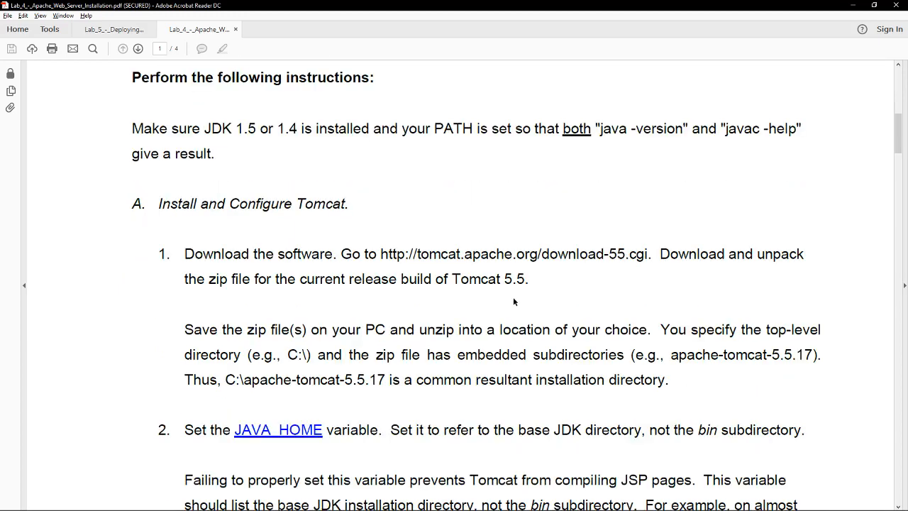
drag(296, 204, 362, 208)
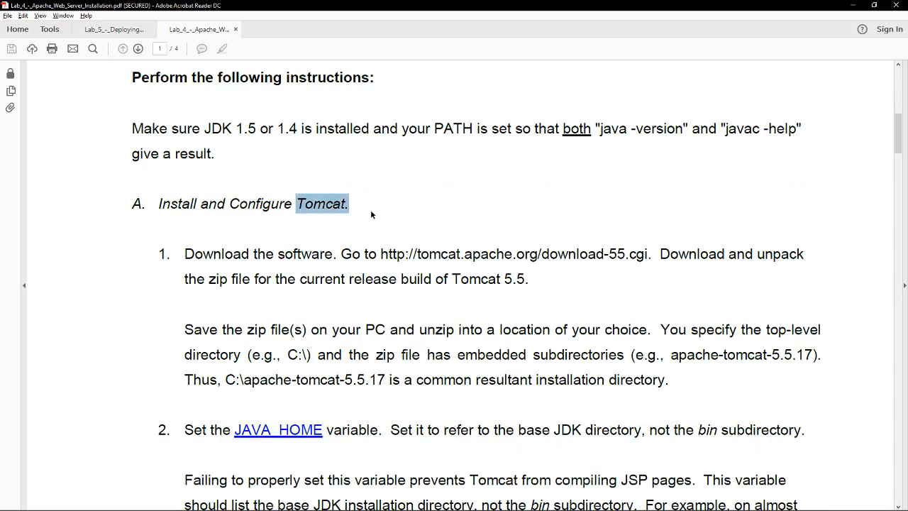
- Switch to Chrome and show the Apache Tomcat 9 download page at a larger zoom
key(alt+Tab)
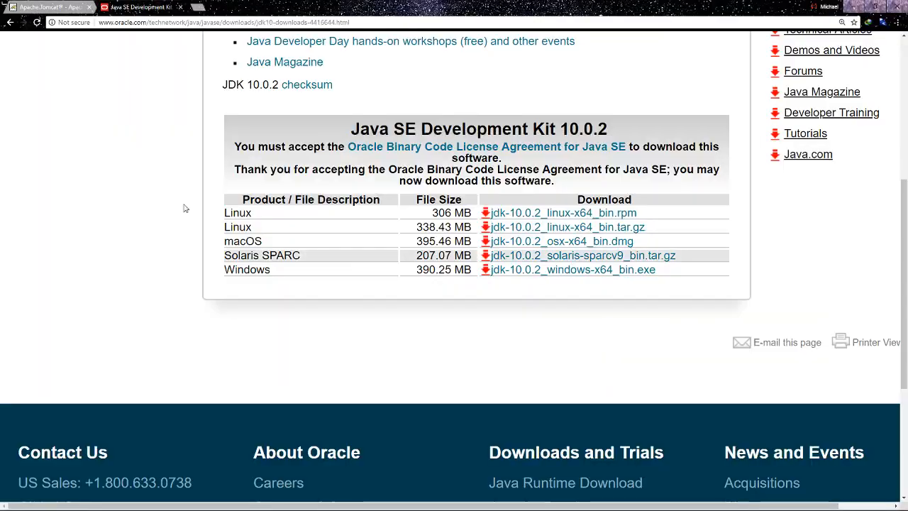
click(44, 7)
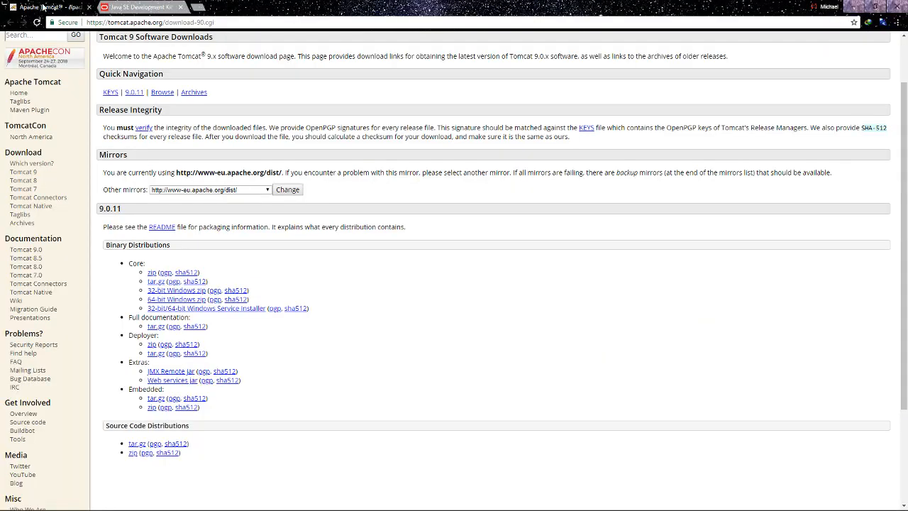
click(150, 22)
click(222, 21)
key(ctrl+plus)
key(ctrl+plus)
key(ctrl+plus)
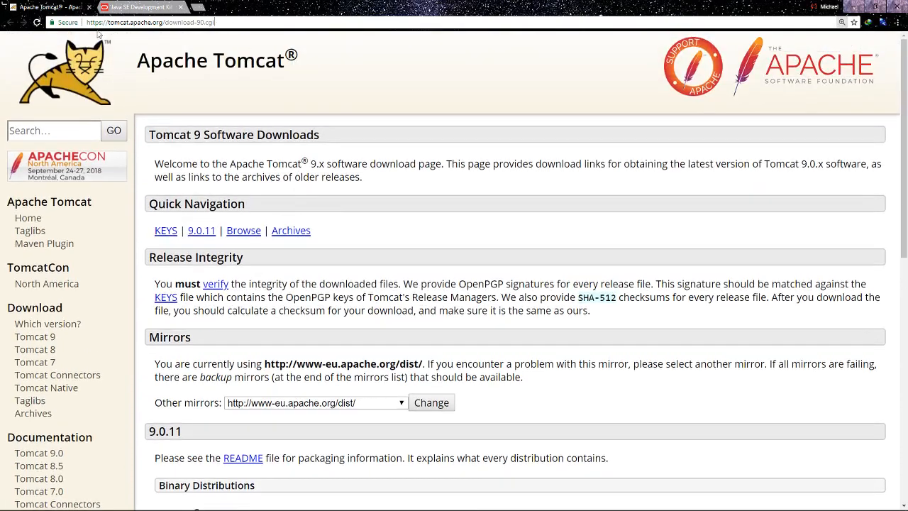
- Request the core zip of Tomcat 9.0.11 and cancel the download dialog
scroll(273, 262, down, 3)
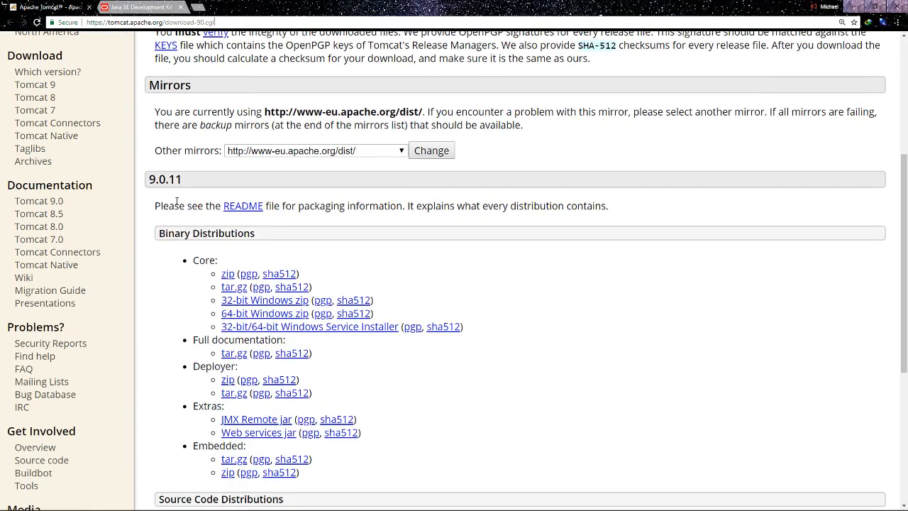
scroll(167, 191, down, 1)
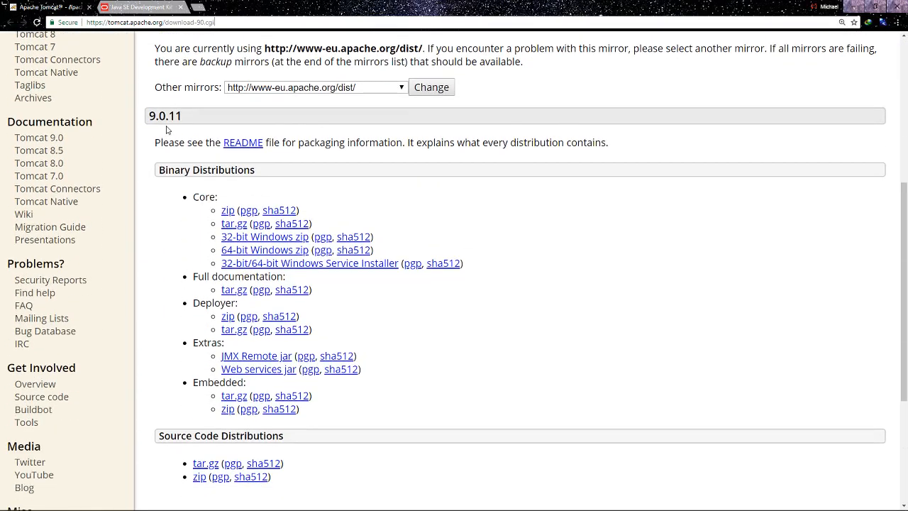
click(230, 211)
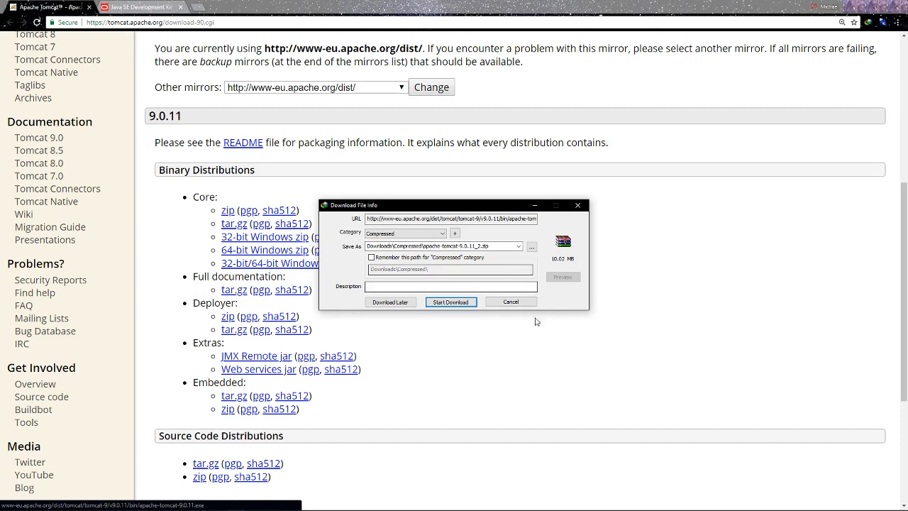
click(523, 303)
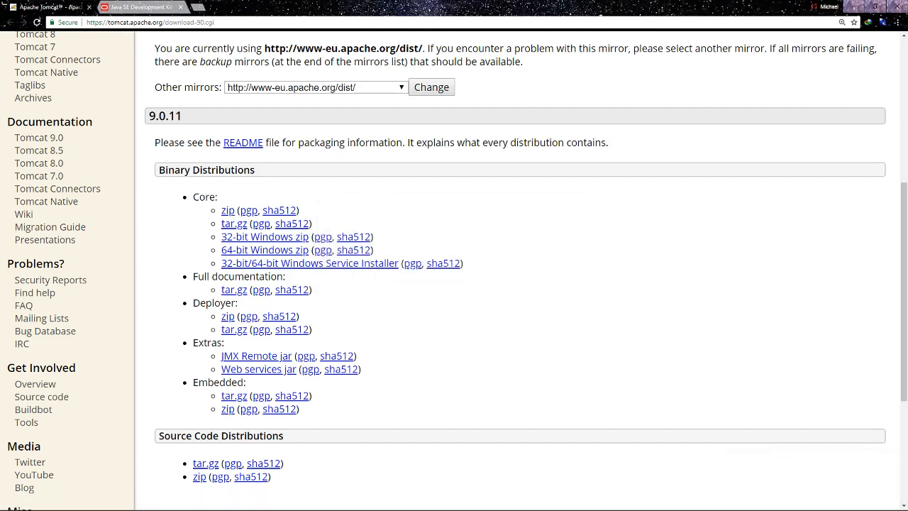
- Switch to Internet Download Manager and open the folder containing apache-tomcat-9.0.11.zip in a maximized window
click(797, 504)
click(807, 468)
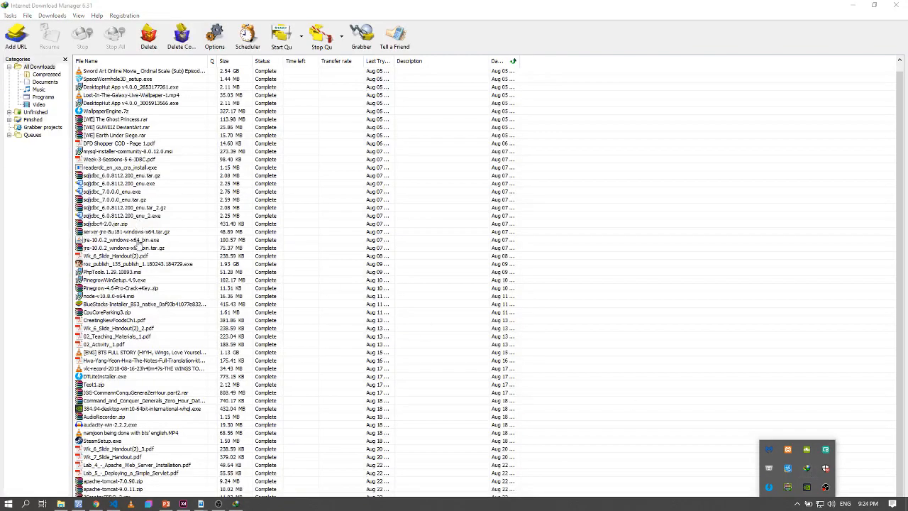
click(152, 432)
click(136, 489)
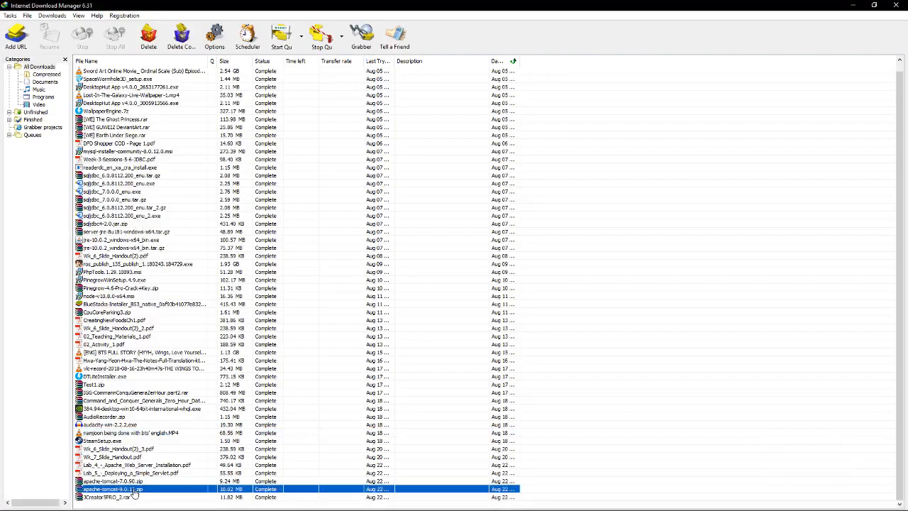
right_click(142, 489)
click(180, 366)
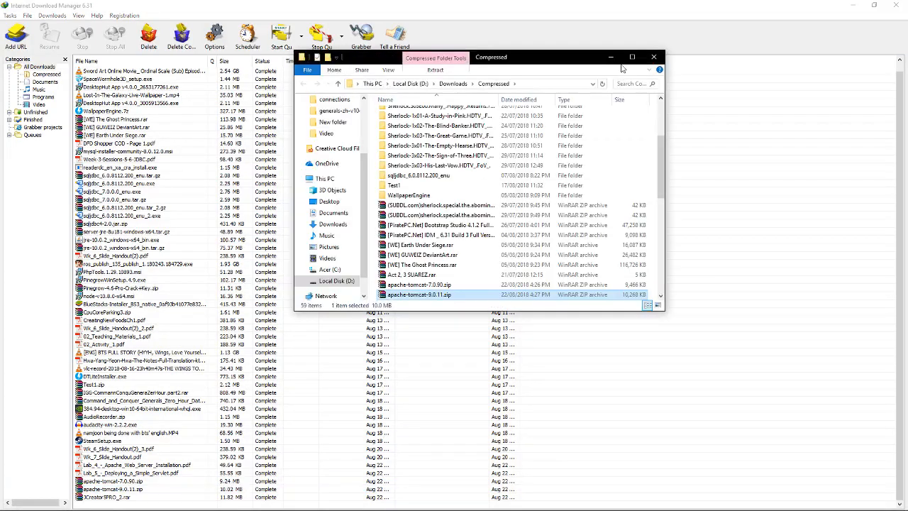
click(628, 61)
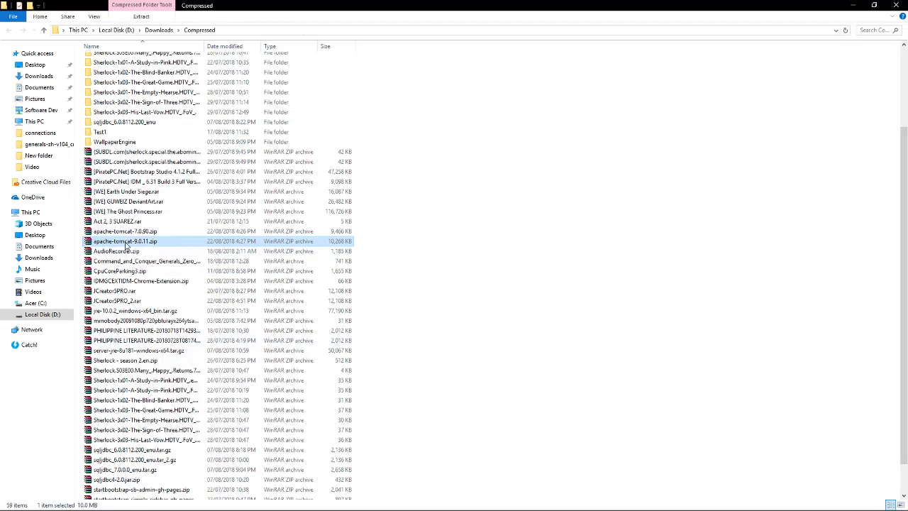
- Check the extraction options for apache-tomcat-9.0.11.zip and locate the extracted apache-tomcat-9.0.11 folder
right_click(126, 242)
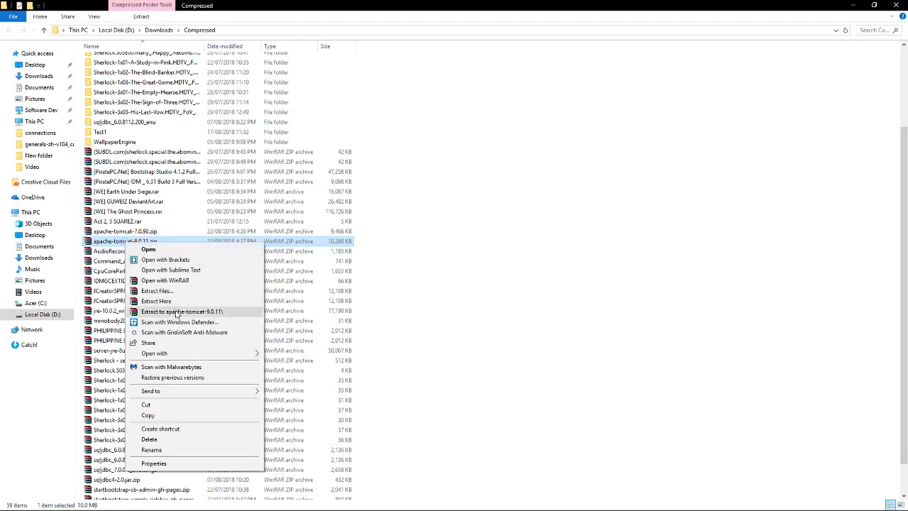
click(157, 190)
key(a)
key(a)
key(a)
key(a)
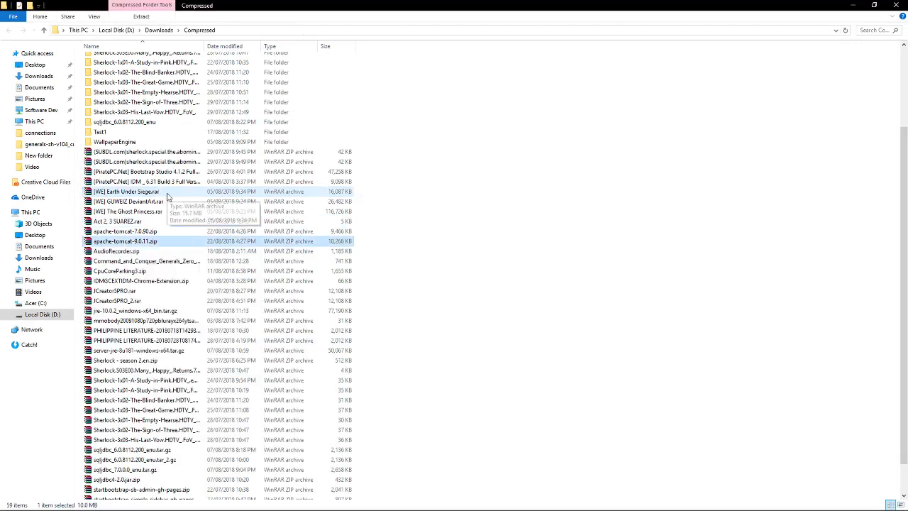
key(a)
scroll(274, 186, up, 2)
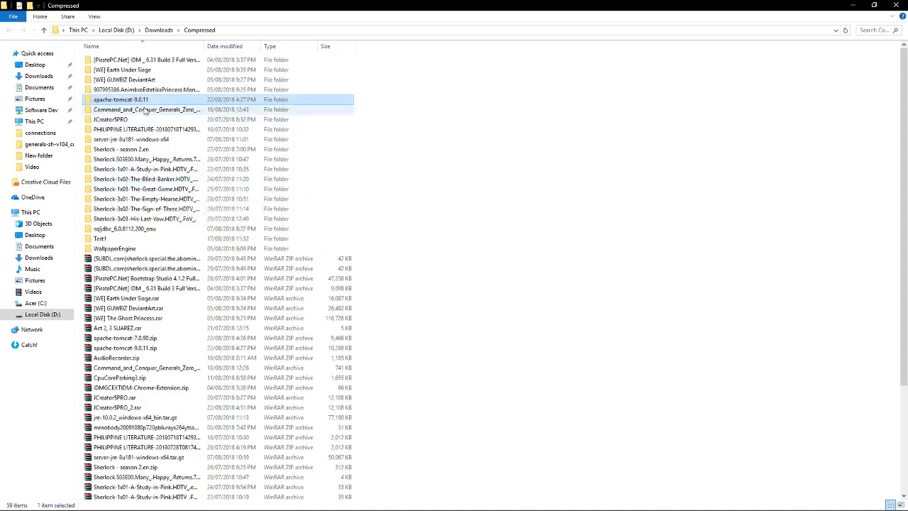
click(141, 110)
click(136, 101)
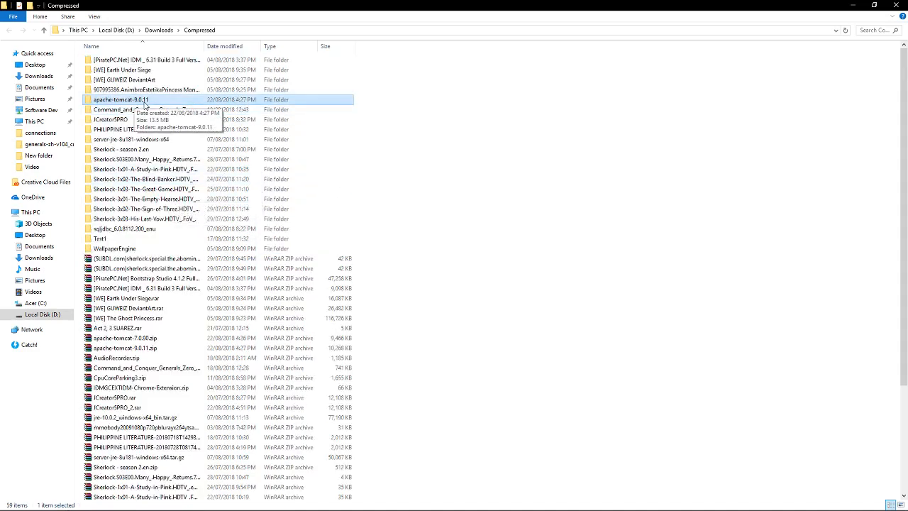
- Go to drive C: and name the Tomcat installation folder tomcat
click(46, 305)
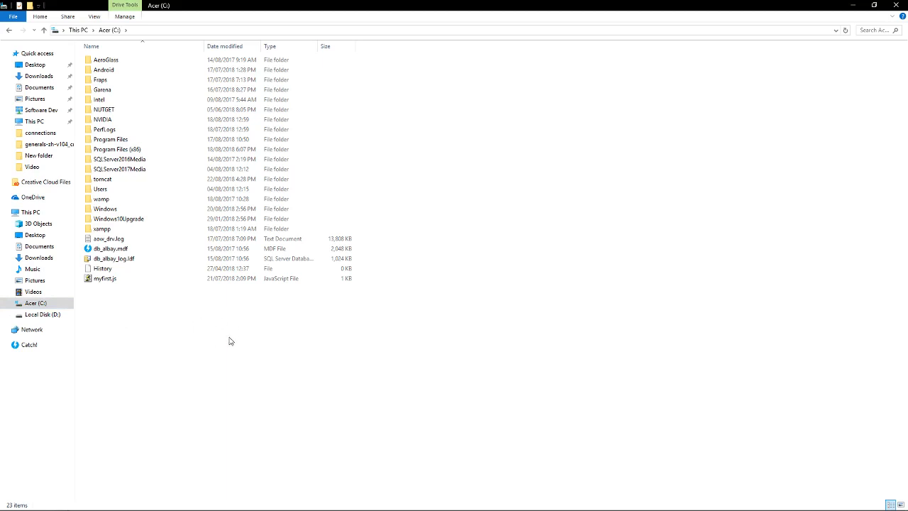
click(103, 180)
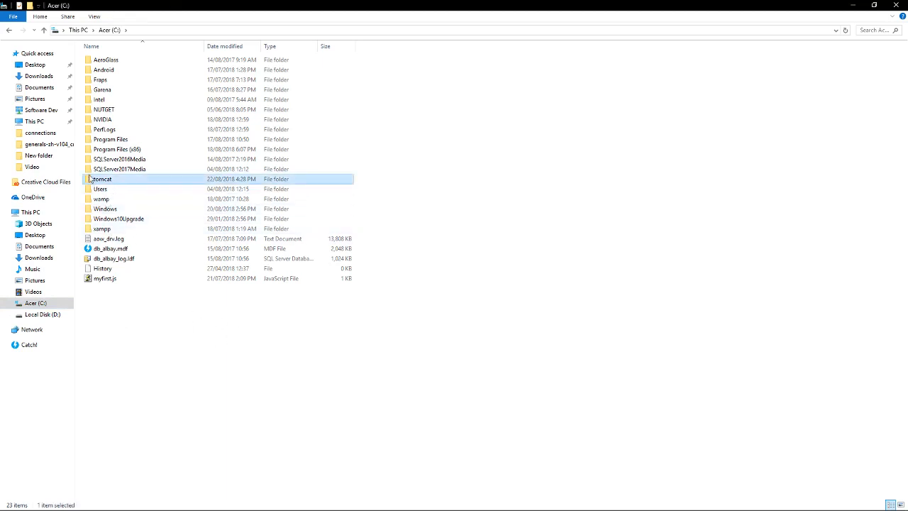
click(104, 179)
text(asdasdasdasdasdasd)
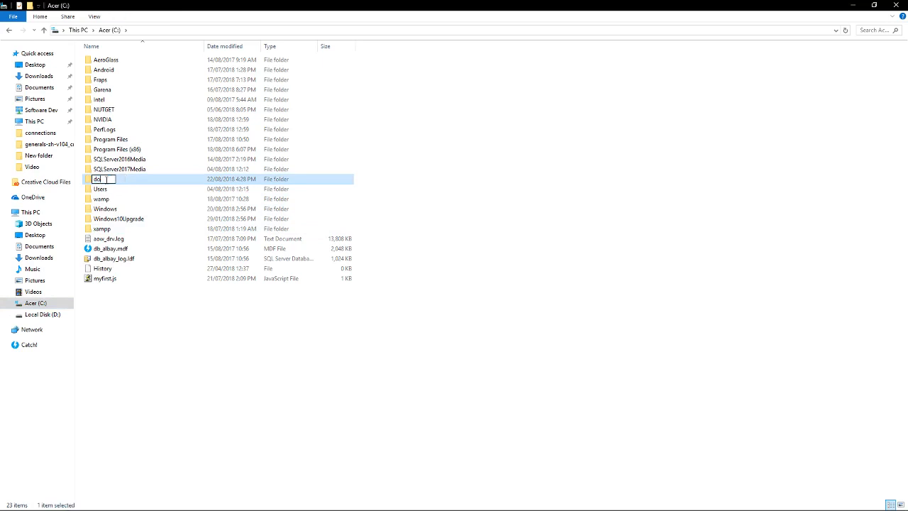
key(ctrl+a)
key(BackSpace)
text(tomcat)
key(Return)
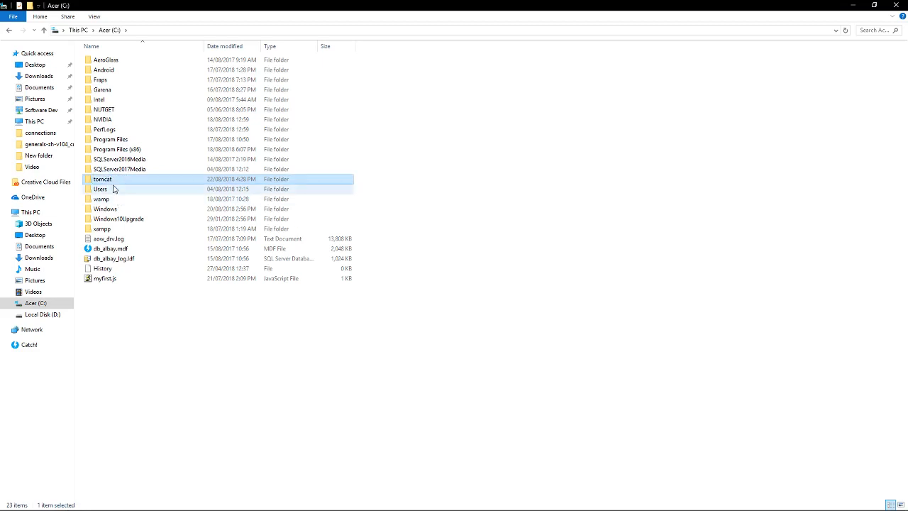
- Examine the contents of the tomcat folder and return to the root of drive C:
double_click(108, 180)
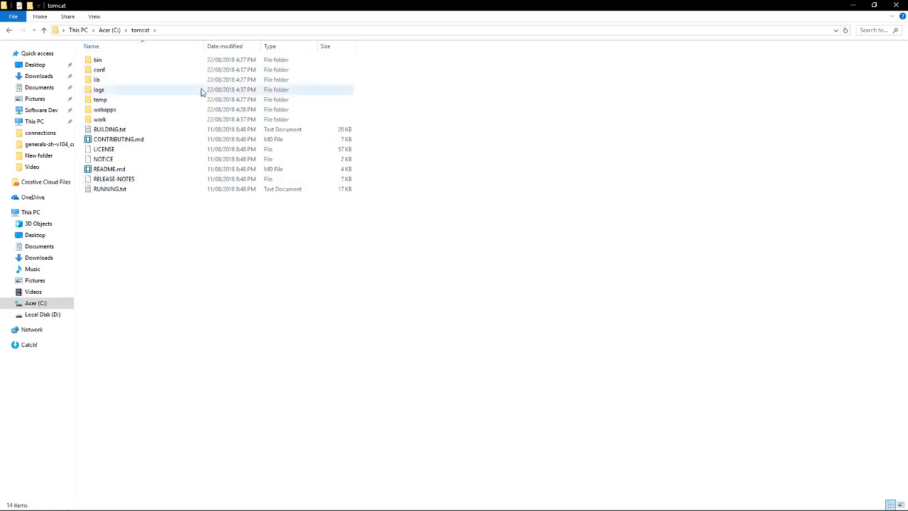
click(9, 30)
key(alt+Tab)
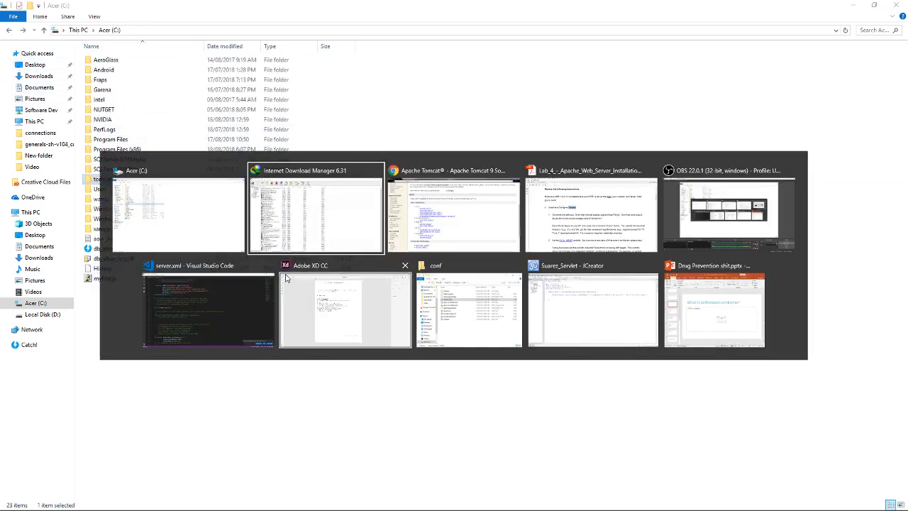
click(186, 229)
- Open a Command Prompt and move its window clear of the folder list
click(3, 508)
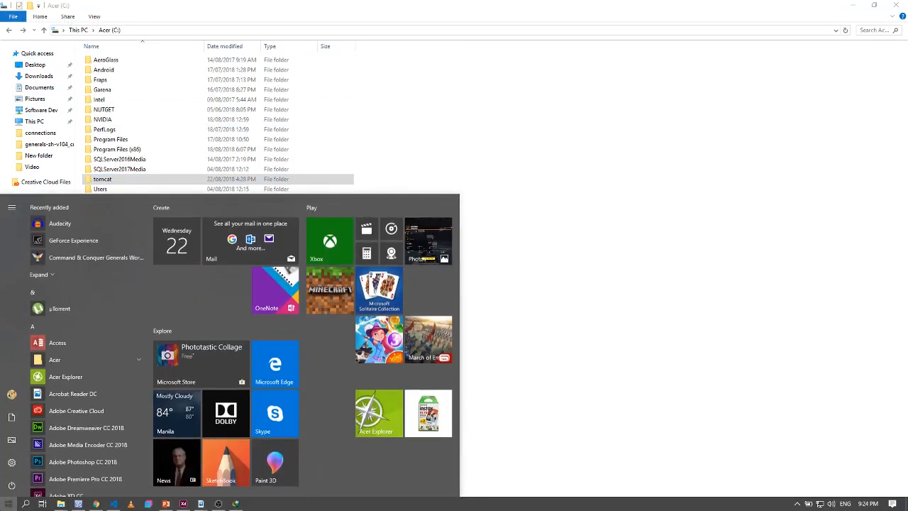
text(cmd)
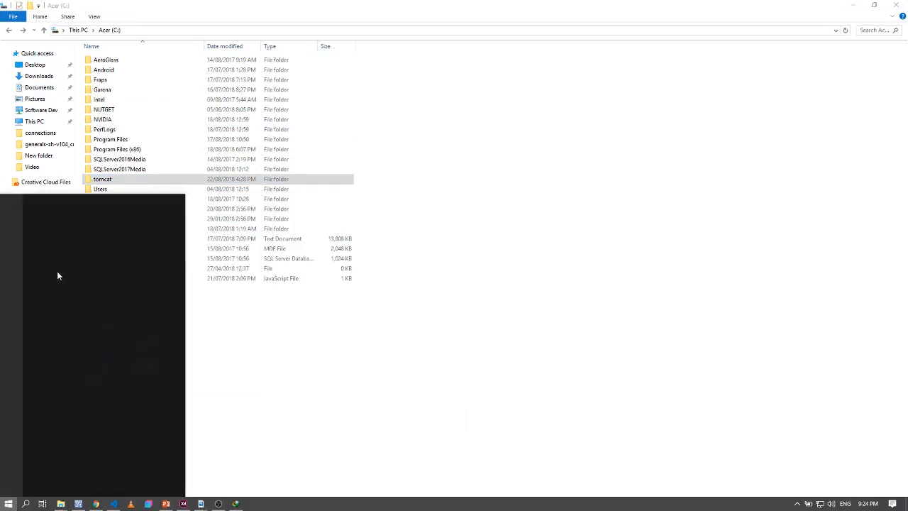
key(Return)
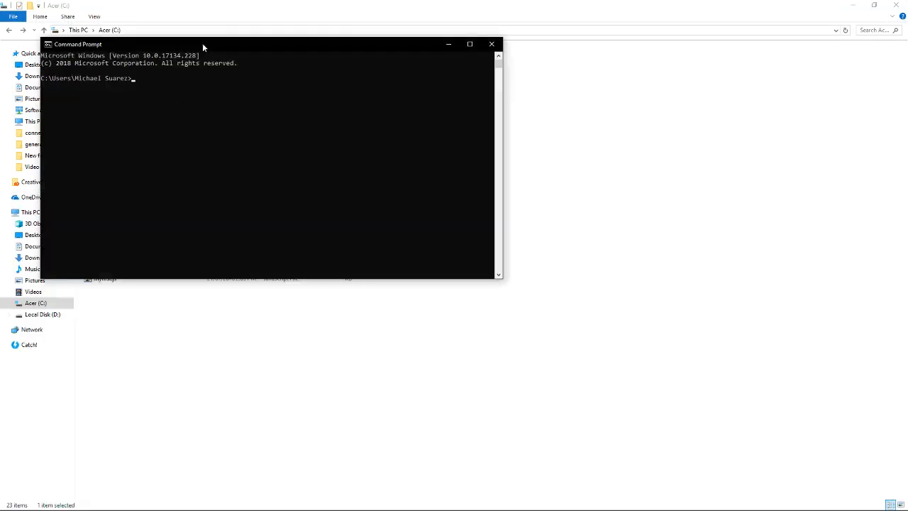
drag(202, 46, 347, 67)
click(346, 104)
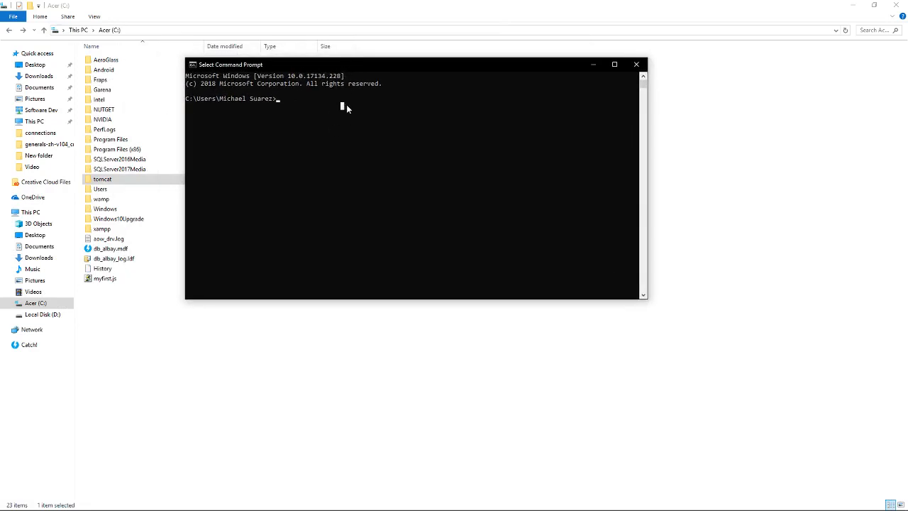
- Change the Command Prompt's directory to the root of C: and then to tomcat/bin
text(cd/)
text(cd)
text( tomcat)
text(/bin)
click(220, 118)
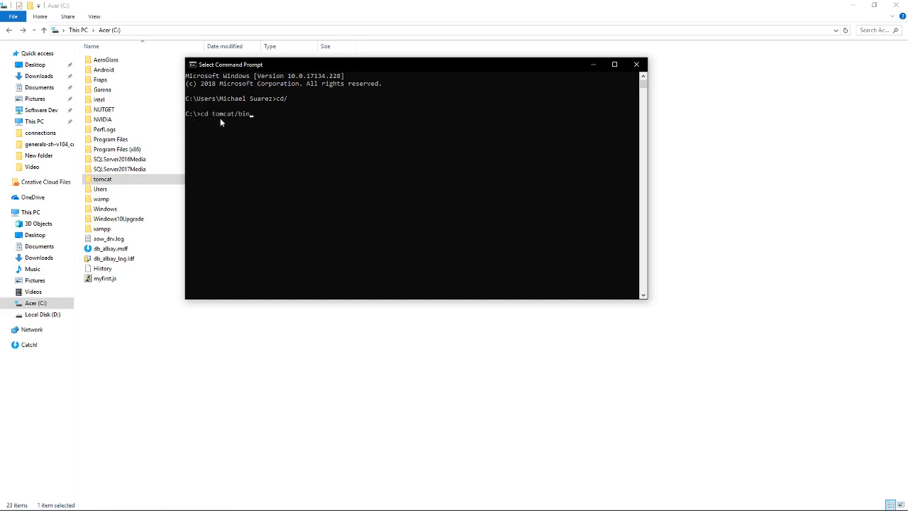
right_click(281, 117)
key(Return)
- Start the Tomcat server from its bin folder in the Command Prompt
click(210, 130)
right_click(263, 131)
key(Return)
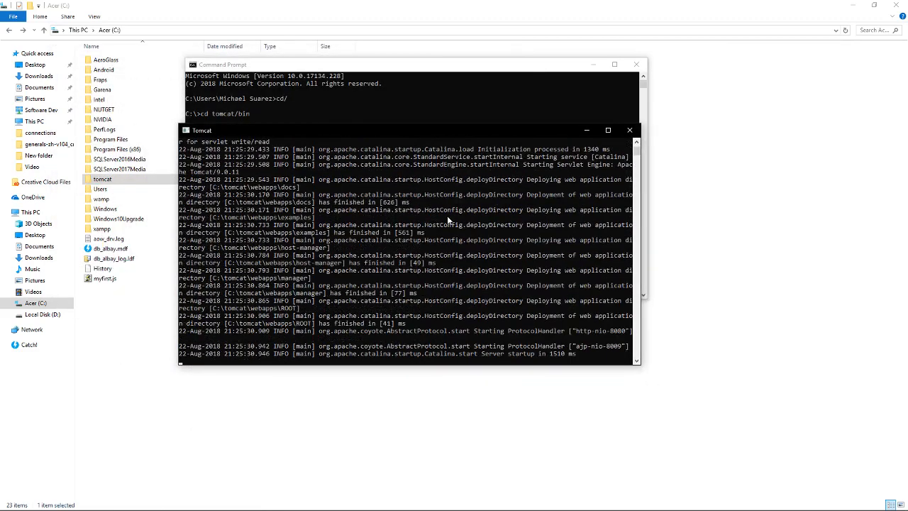
- Review the Tomcat startup log down to the server startup line and dismiss the Facebook notification
drag(463, 141, 532, 87)
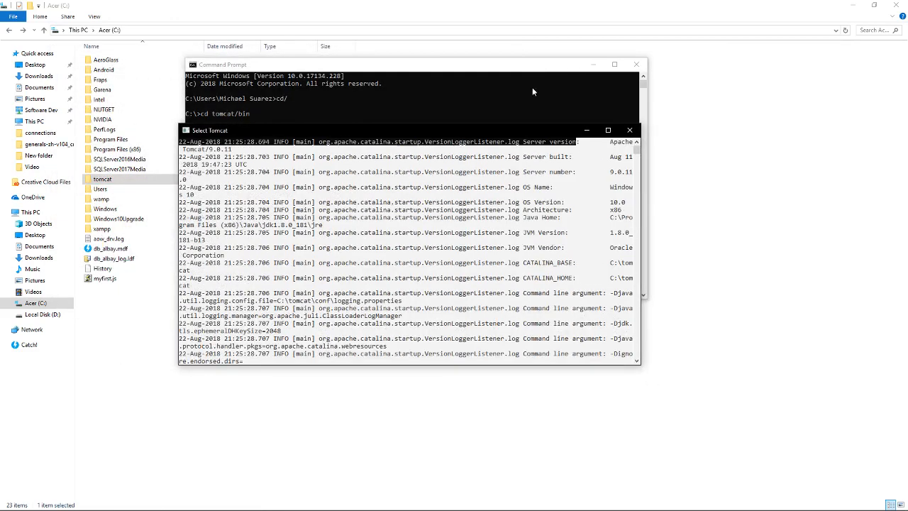
click(460, 175)
scroll(458, 181, down, 15)
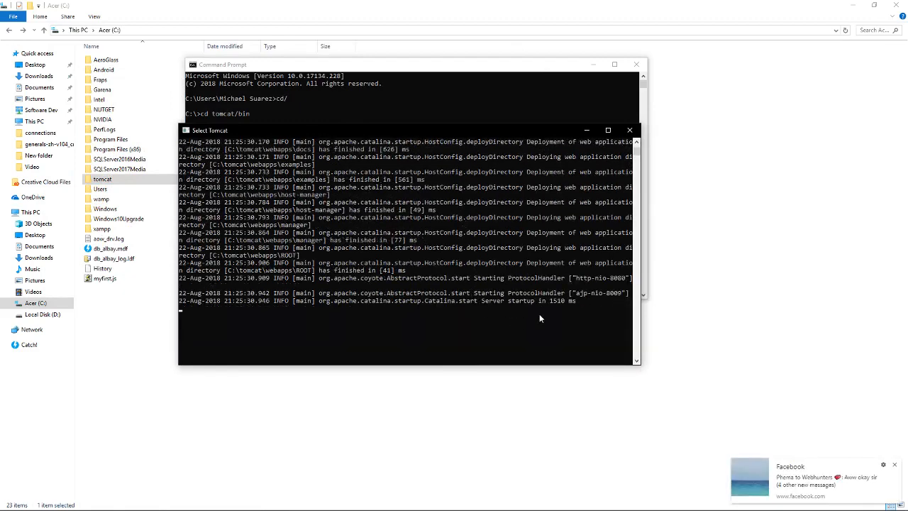
click(894, 466)
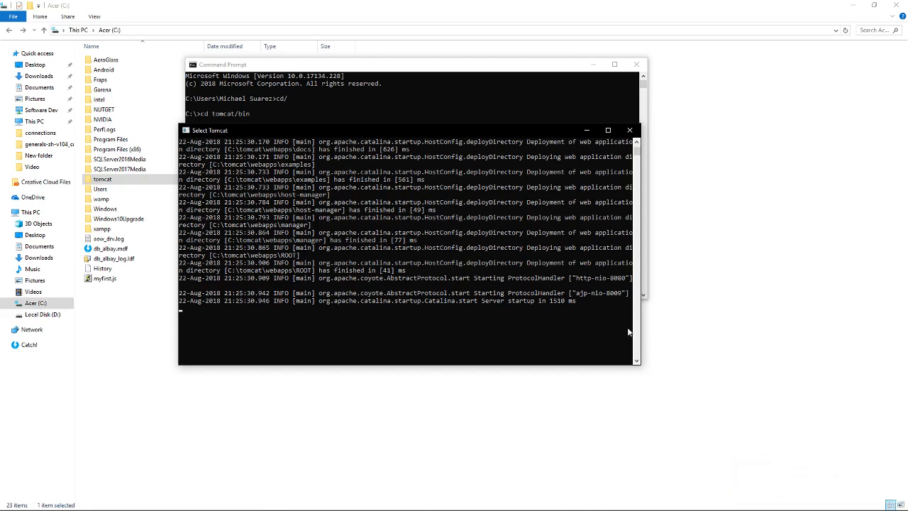
drag(582, 302, 516, 303)
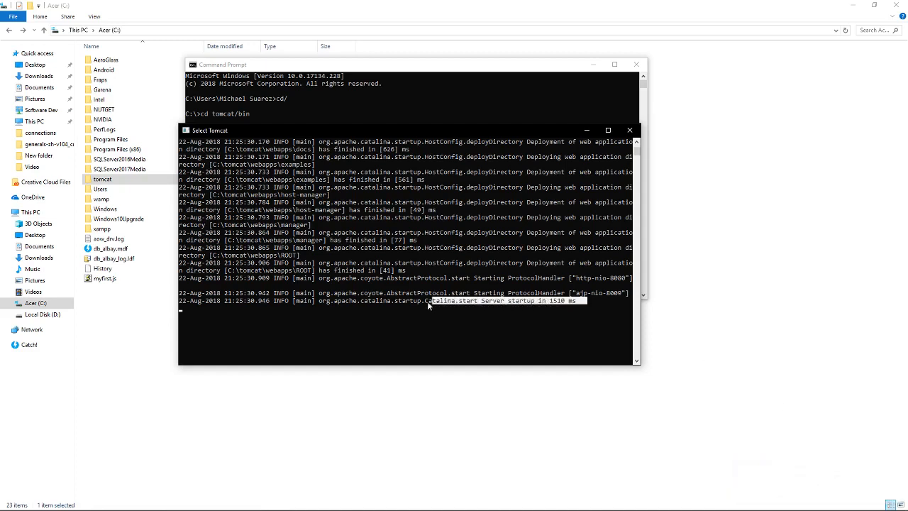
drag(351, 301, 320, 304)
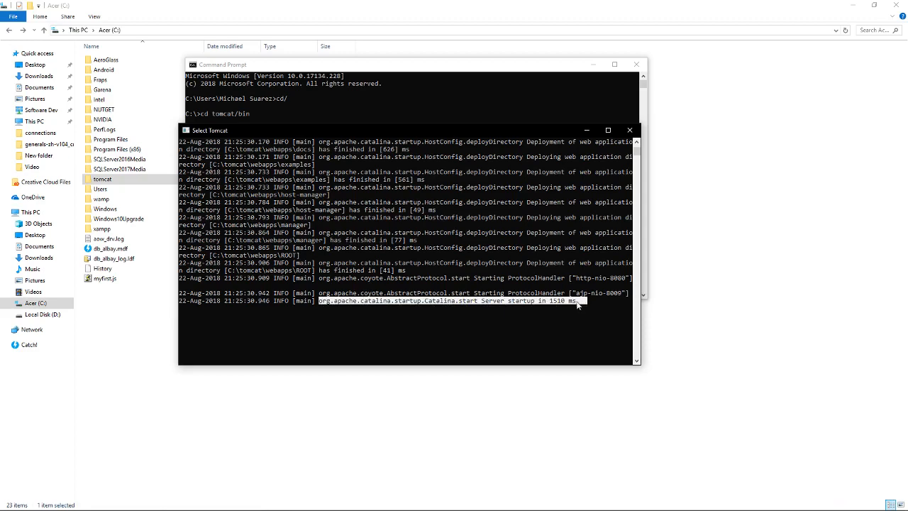
- Close the Command Prompt window, leave Tomcat running, and bring the drive C: folder window forward
click(566, 70)
drag(572, 68, 498, 232)
click(565, 228)
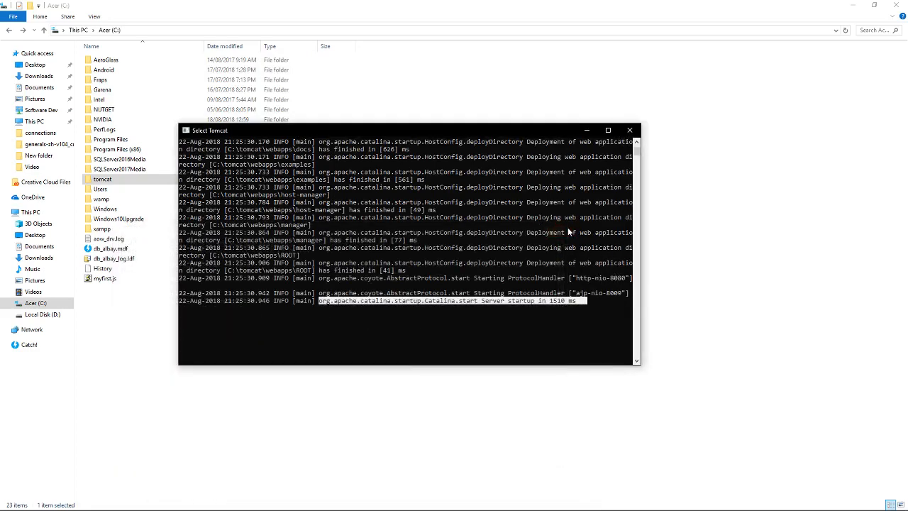
click(548, 99)
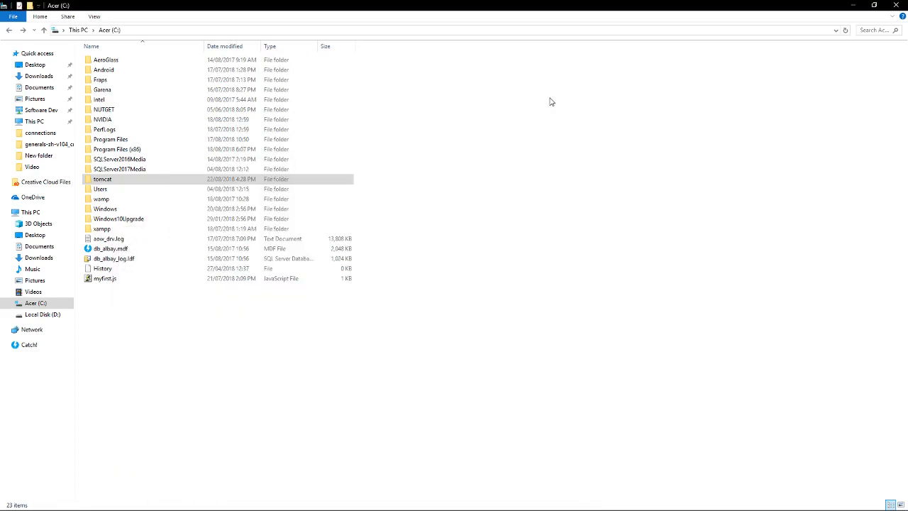
- Switch to the Lab 4 PDF in Acrobat Reader and read the configuration steps through to the server test section
key(alt+Tab)
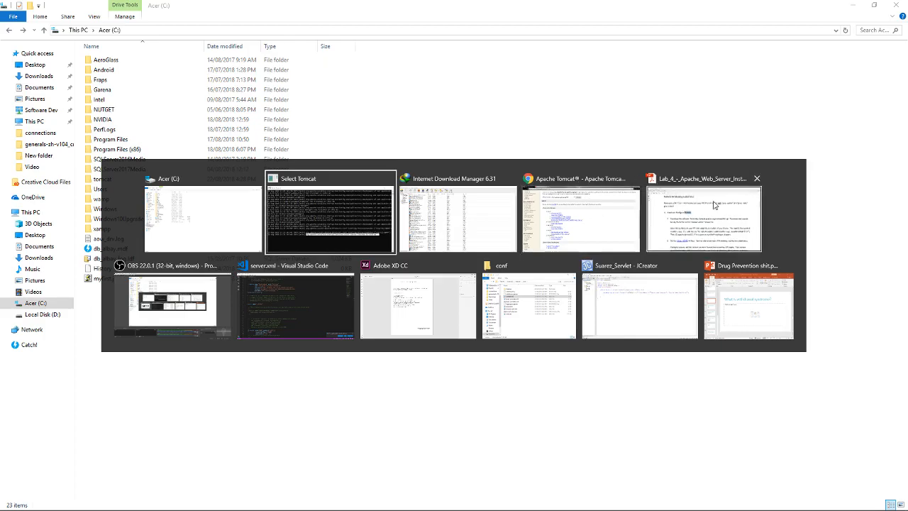
click(686, 210)
scroll(571, 309, down, 10)
scroll(575, 310, down, 10)
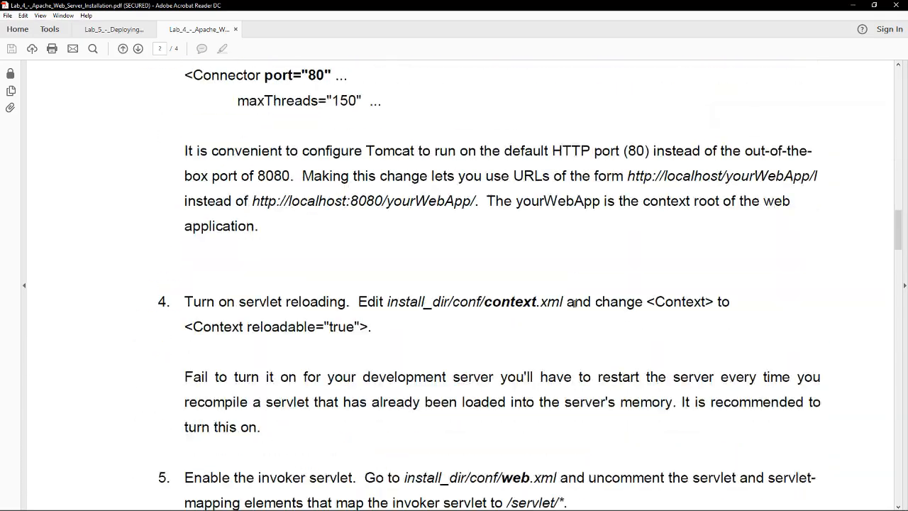
scroll(575, 310, up, 1)
scroll(578, 309, down, 4)
scroll(580, 308, down, 10)
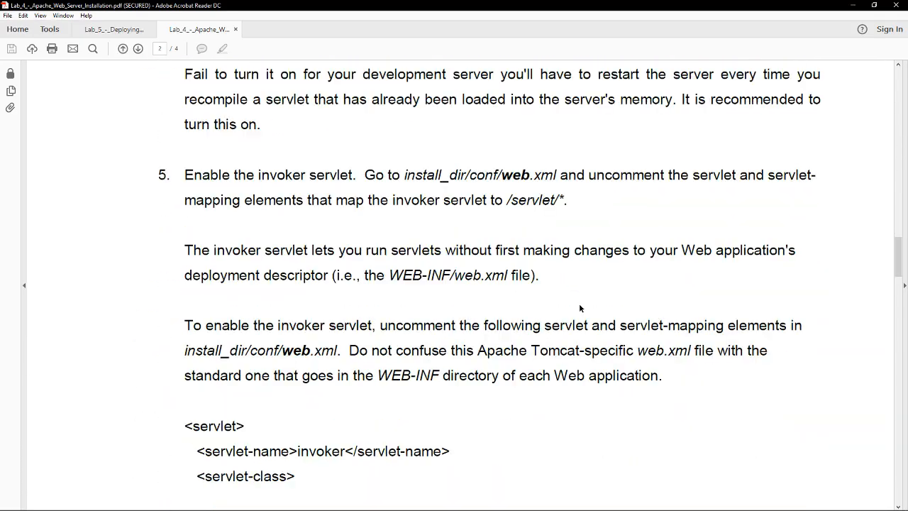
scroll(596, 311, down, 8)
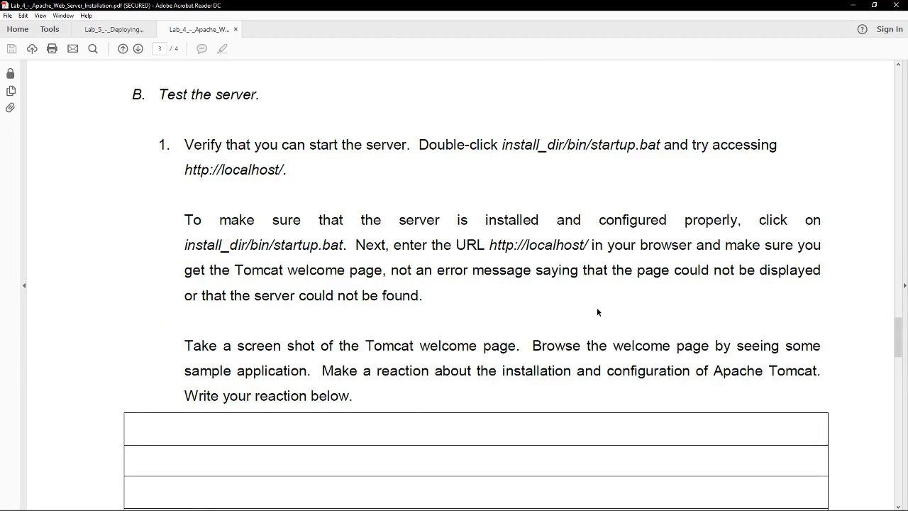
- Open the tomcat folder on drive C: and reread the "Test the server" section of the Lab 4 PDF
key(alt+Tab)
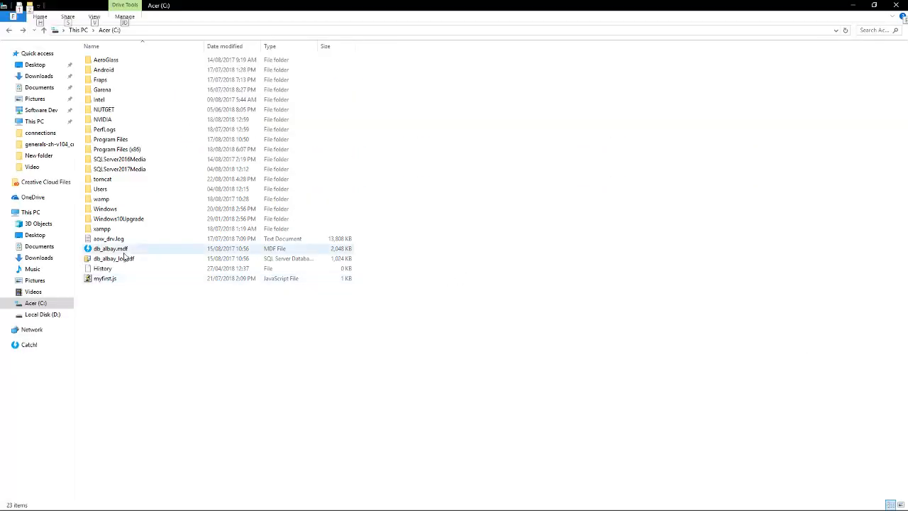
double_click(122, 180)
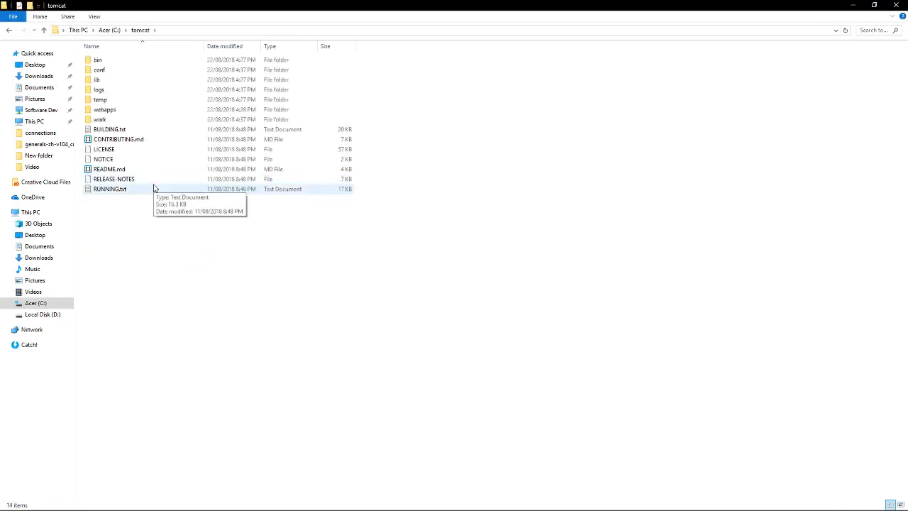
key(alt+Tab)
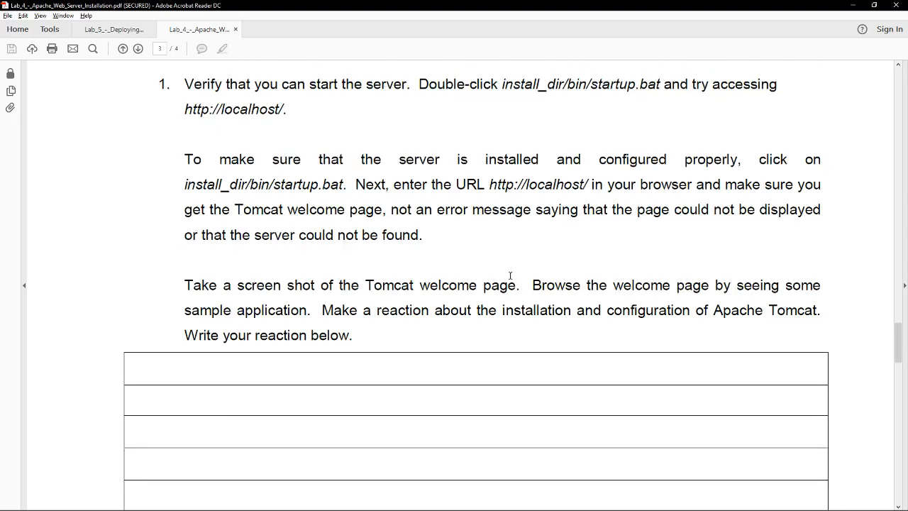
scroll(508, 281, up, 3)
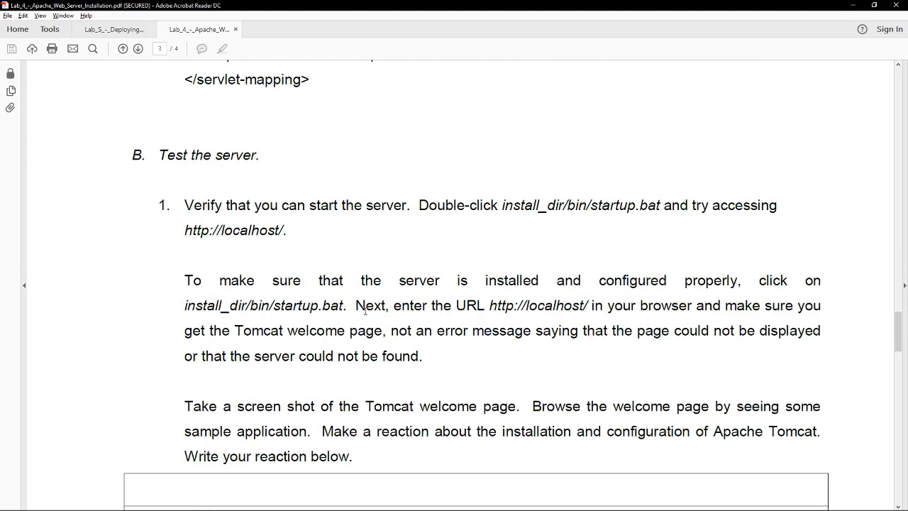
drag(162, 162, 266, 160)
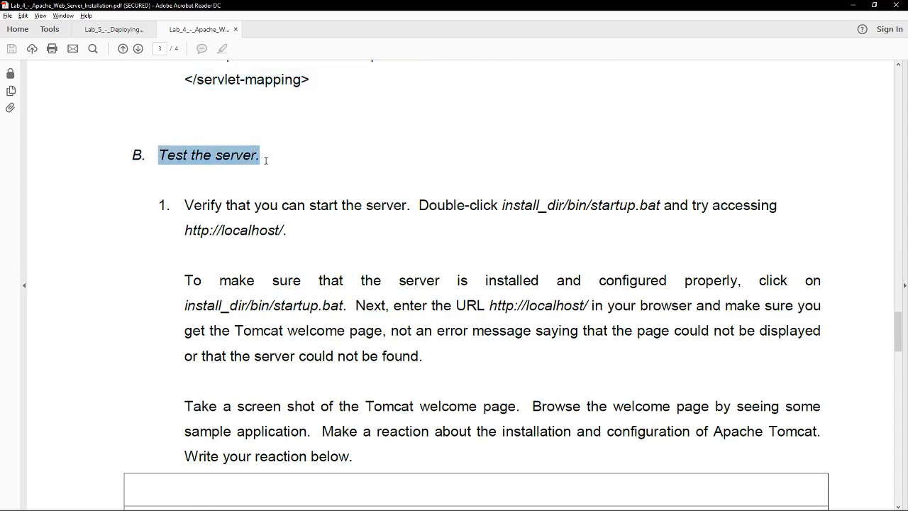
scroll(266, 160, down, 1)
- Close the loading localhost tab in Chrome and return to the tomcat folder window
key(alt+Tab)
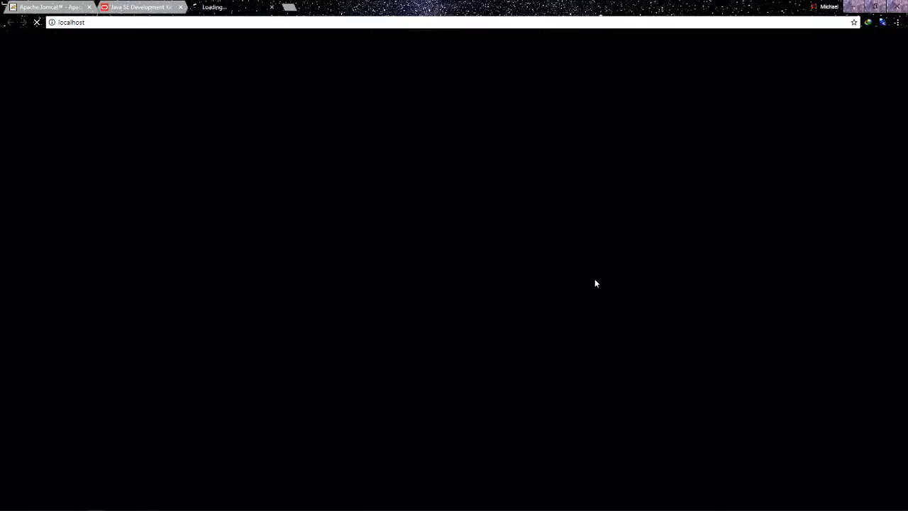
click(271, 7)
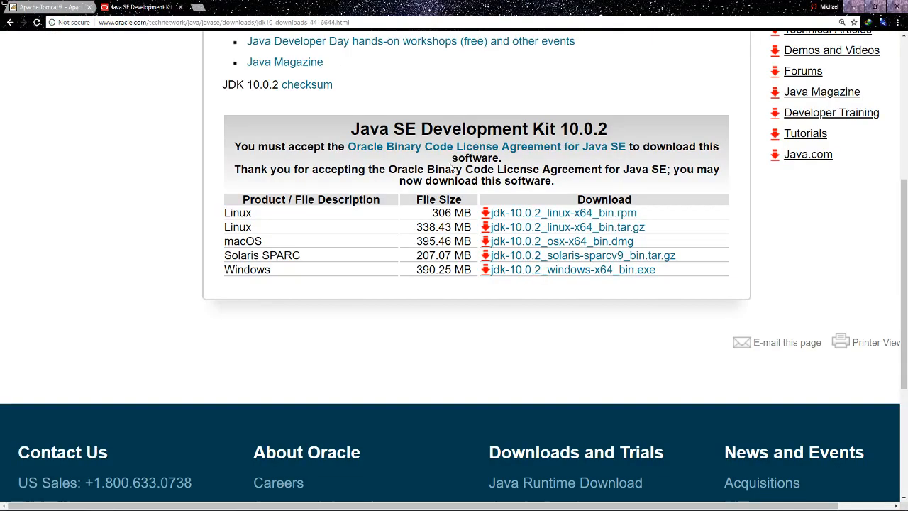
key(alt+Tab)
key(alt+Tab)
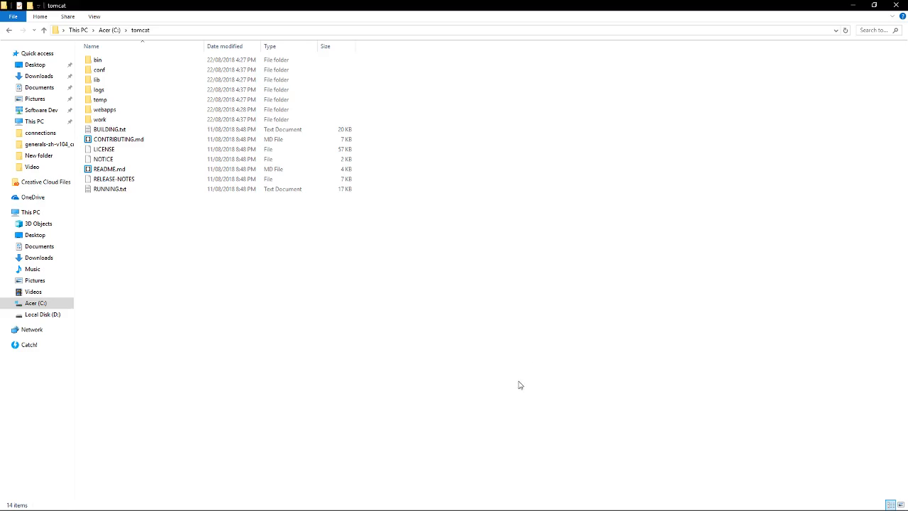
key(alt+Tab)
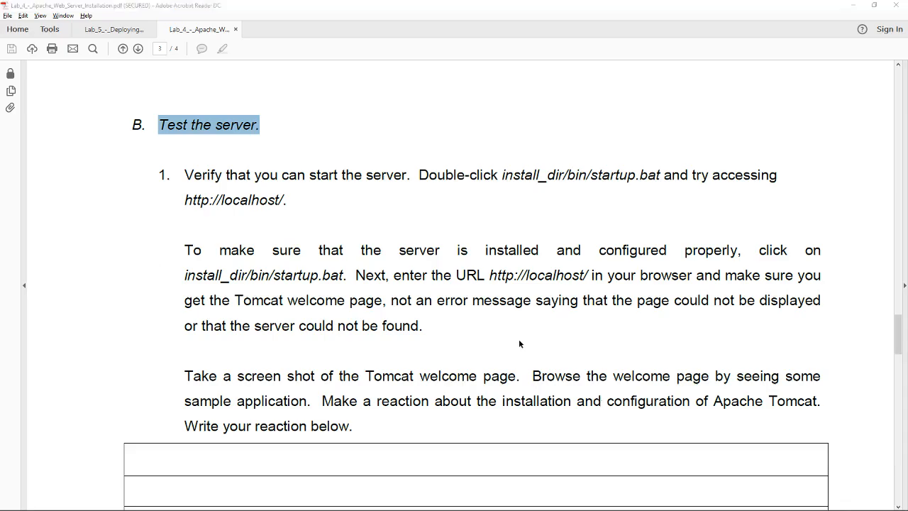
key(alt+Tab)
- Open Tomcat's conf folder and select web.xml and server.xml
double_click(113, 72)
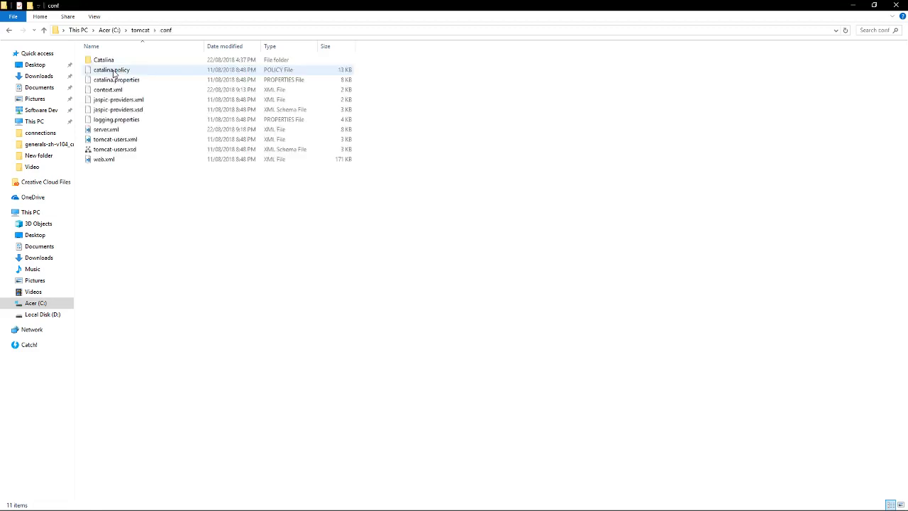
click(113, 160)
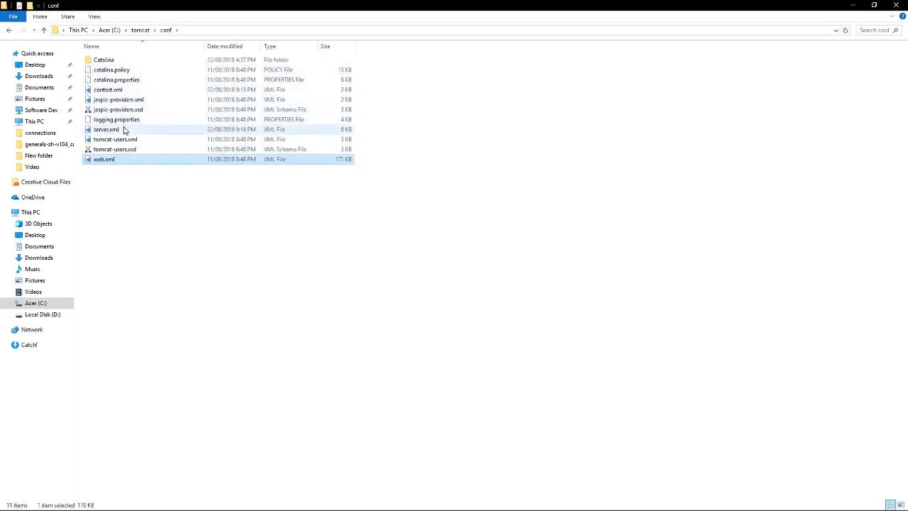
ctrl+click(124, 133)
- Switch to Visual Studio Code and compare the open server.xml and context.xml files
key(alt+Tab)
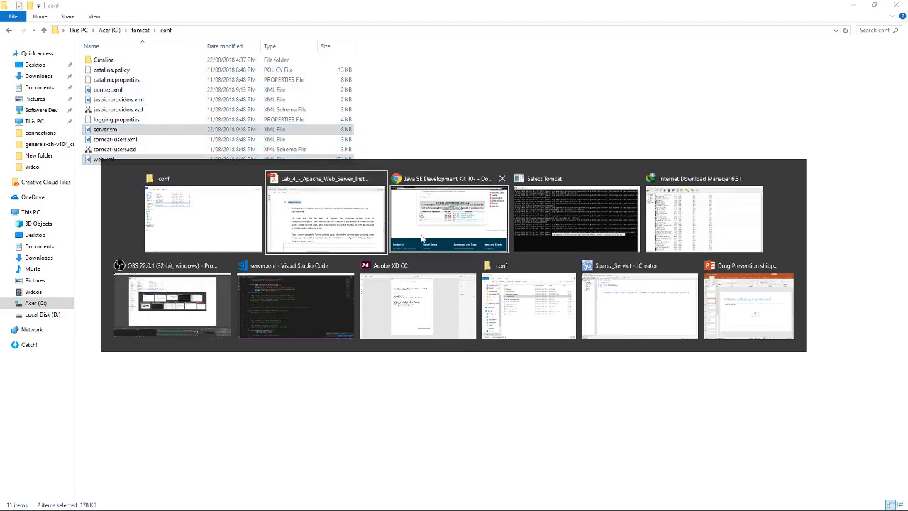
click(277, 315)
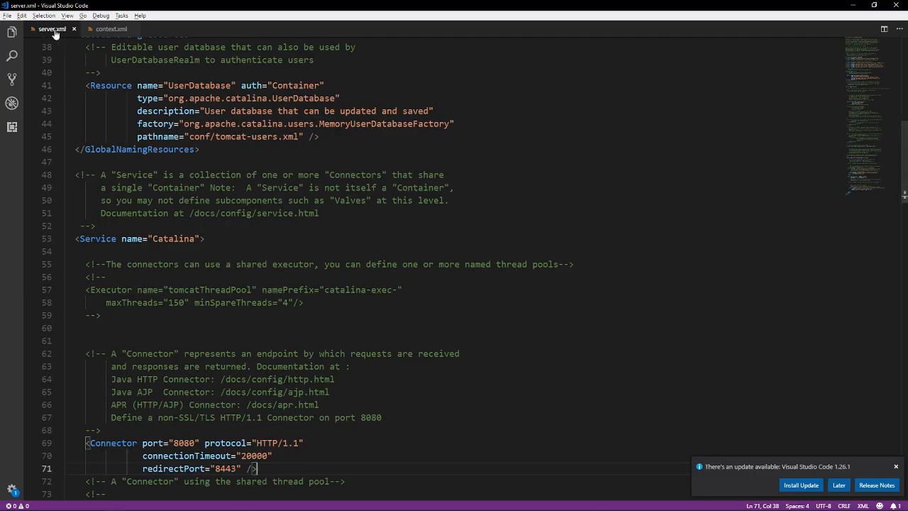
click(82, 30)
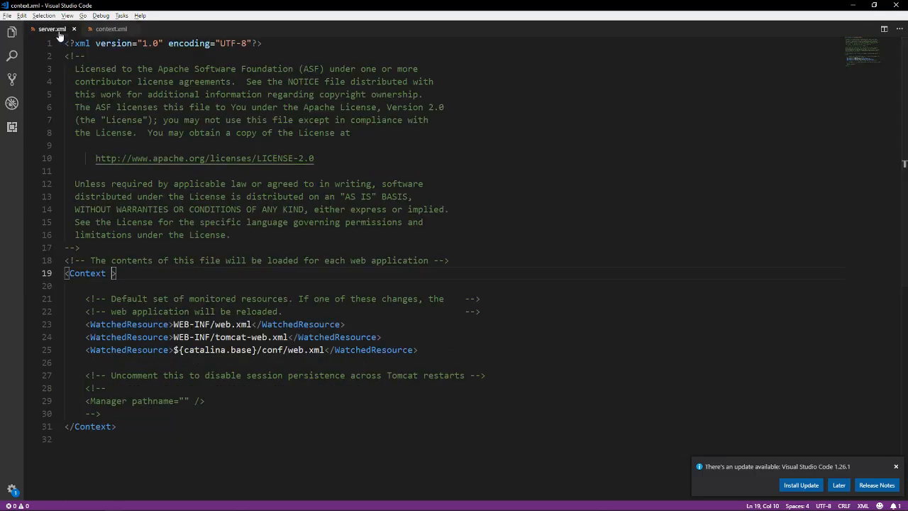
click(51, 29)
click(110, 29)
scroll(208, 182, down, 1)
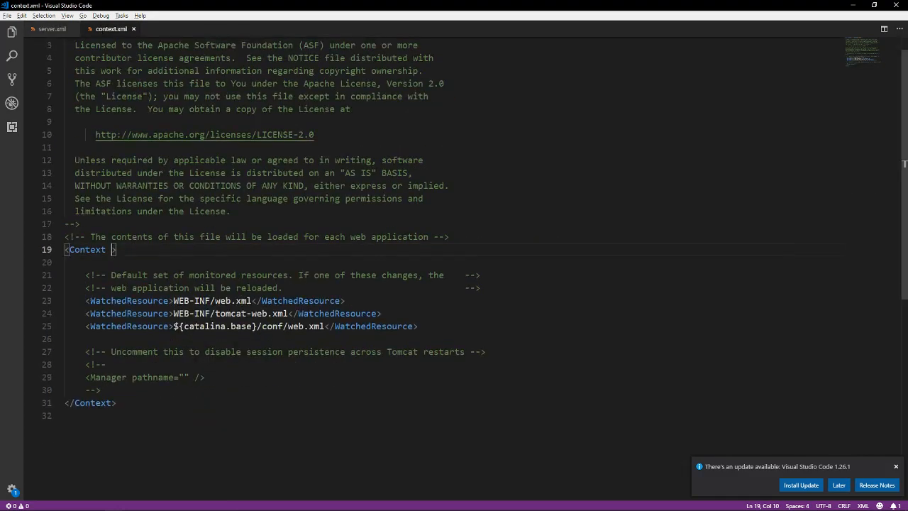
scroll(209, 182, up, 1)
- Check the conf folder selection and close context.xml in Visual Studio Code
key(alt+Tab)
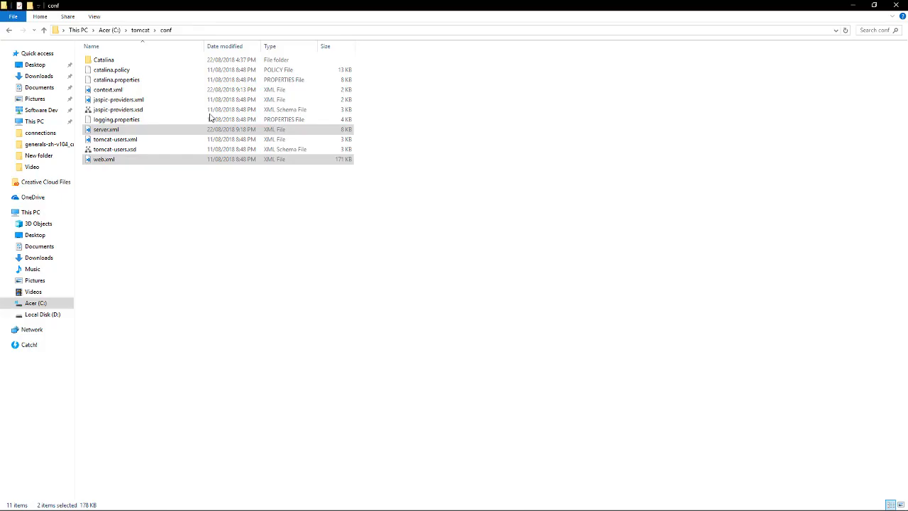
ctrl+click(170, 161)
key(alt+Tab)
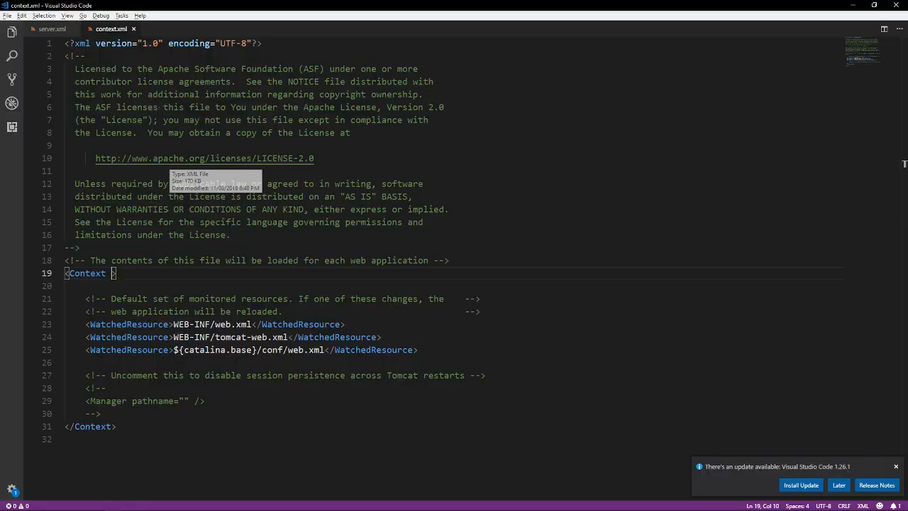
click(134, 30)
- Open web.xml from the conf folder in Visual Studio Code, skim its servlet definitions, and close it
key(alt+Tab)
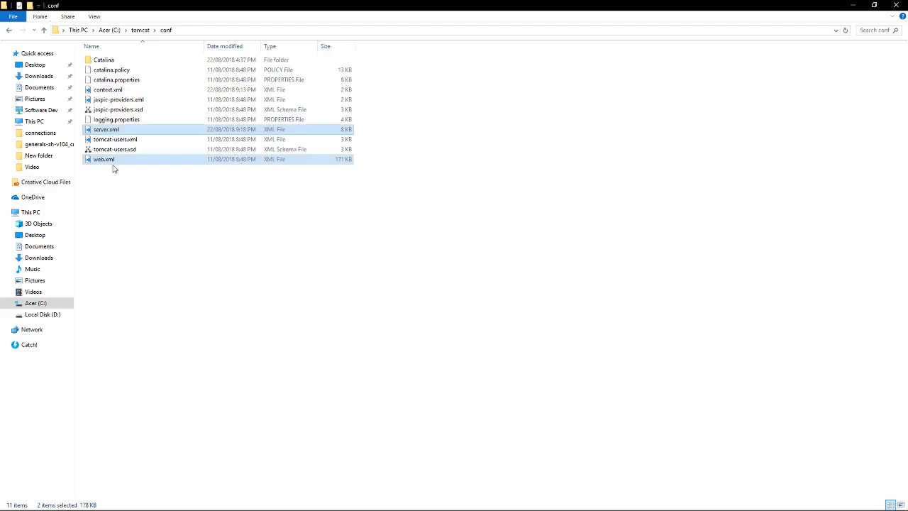
click(107, 160)
drag(106, 160, 156, 113)
scroll(191, 218, down, 6)
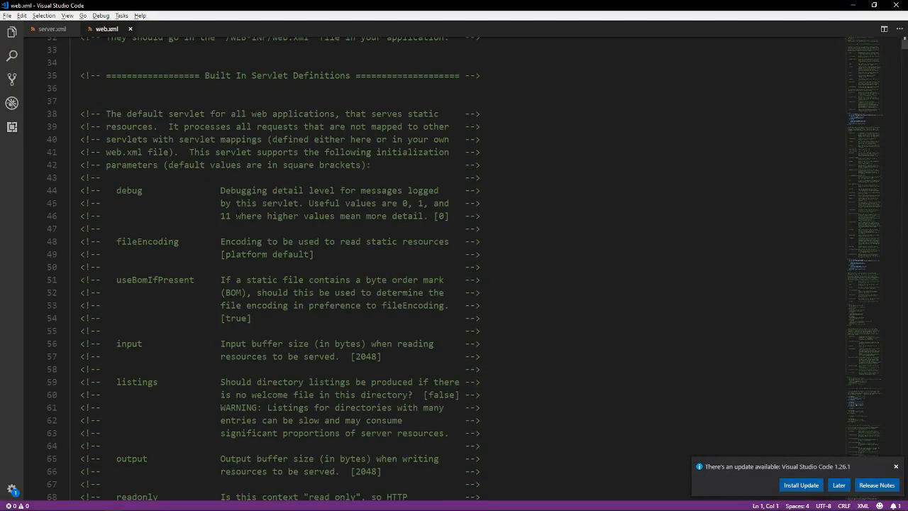
drag(905, 46, 905, 161)
click(130, 29)
- Locate server.xml in the conf folder and examine its Server port declaration in Visual Studio Code
key(alt+Tab)
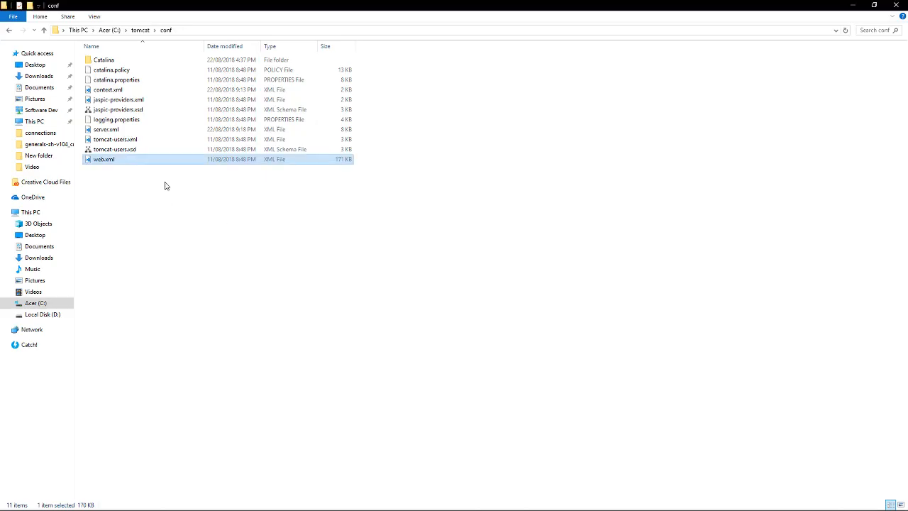
click(107, 129)
key(alt+Tab)
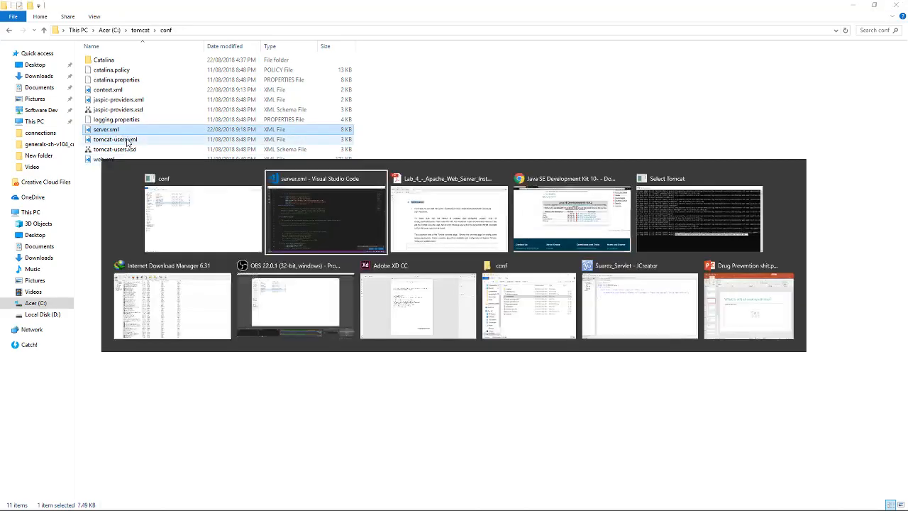
scroll(454, 270, up, 19)
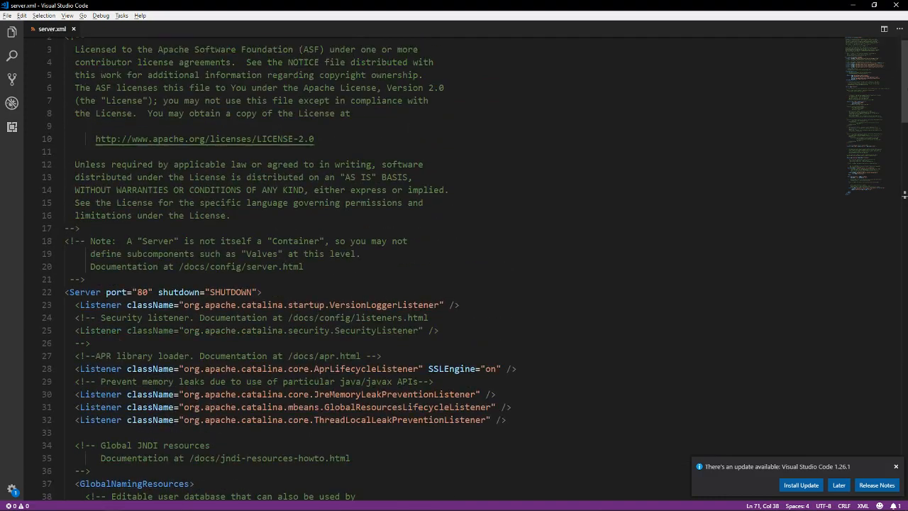
- Search server.xml for "port", and refine the search to "Connector Port"
mouse_move(905, 78)
mouse_down()
mouse_move(906, 204)
mouse_move(905, 75)
mouse_up()
key(ctrl+f)
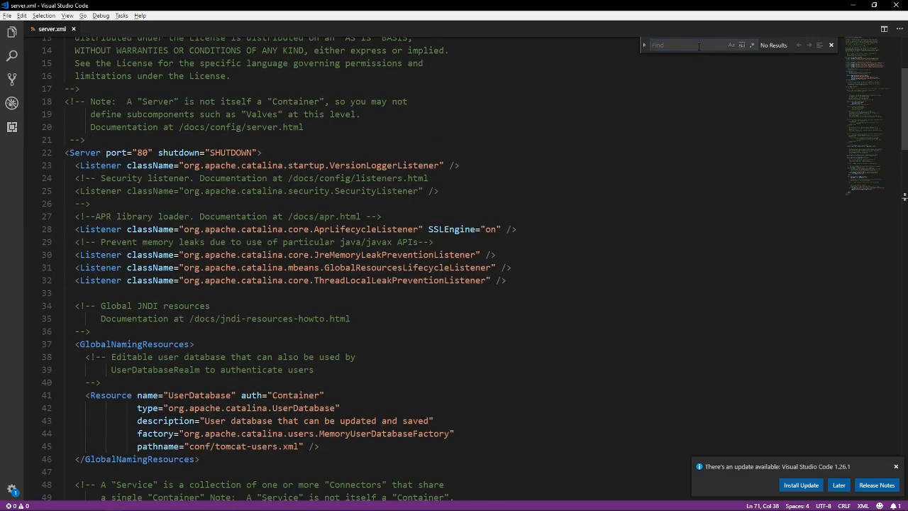
text(port)
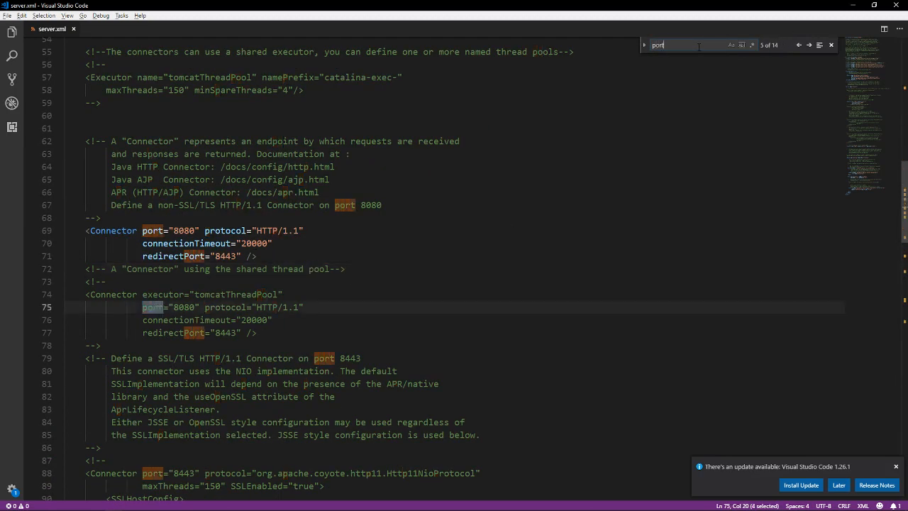
key(BackSpace)
key(BackSpace)
key(BackSpace)
key(BackSpace)
text(Conne)
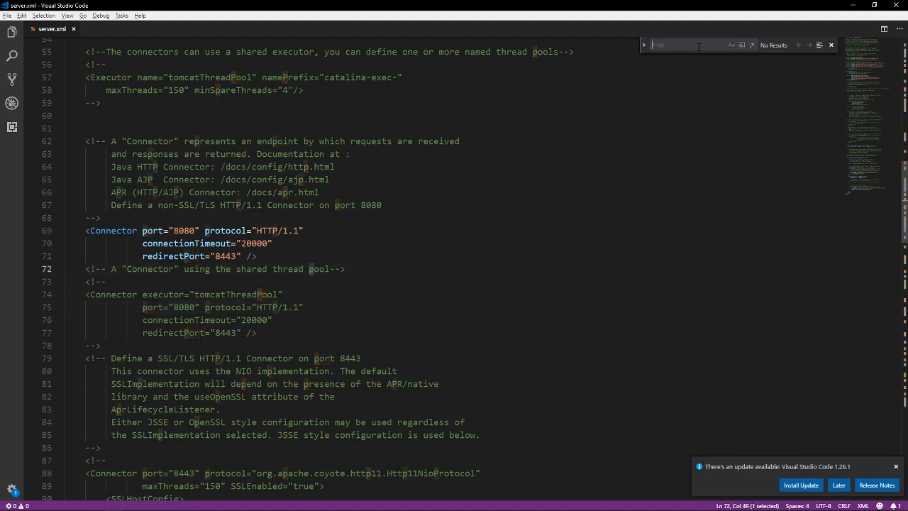
text(ctor Port)
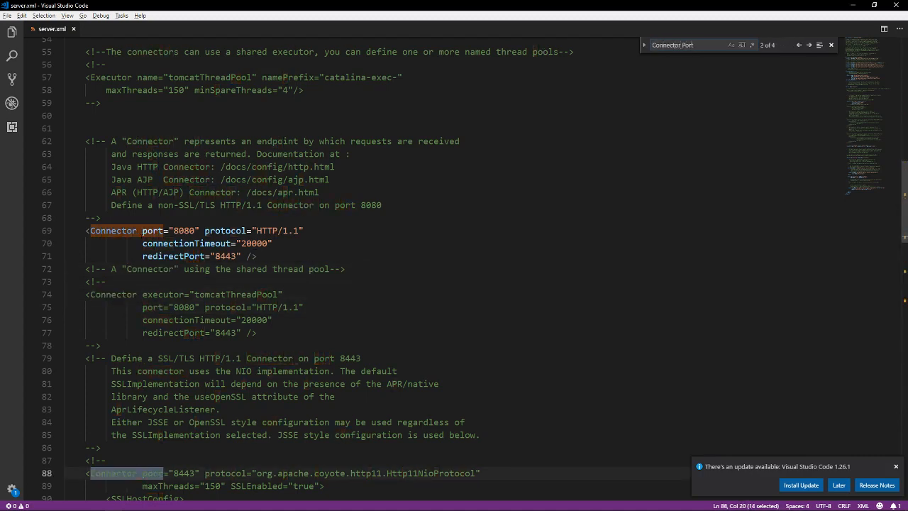
- Examine the HTTP/1.1 Connector element in server.xml and highlight its port value
click(153, 231)
click(172, 243)
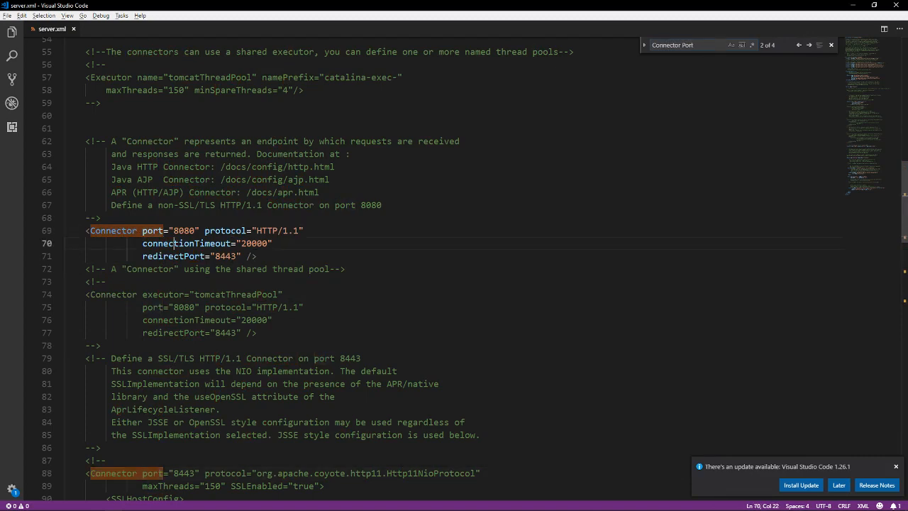
click(184, 256)
drag(269, 256, 76, 231)
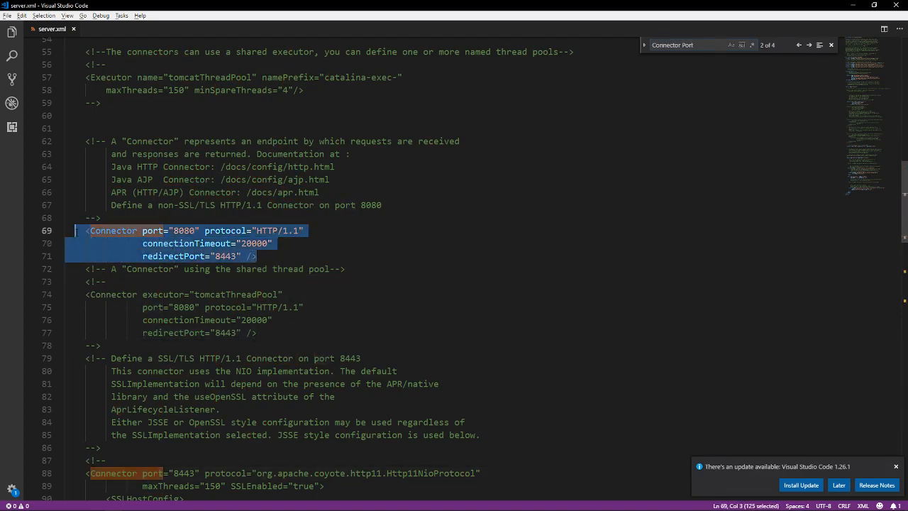
click(169, 243)
drag(173, 230, 198, 231)
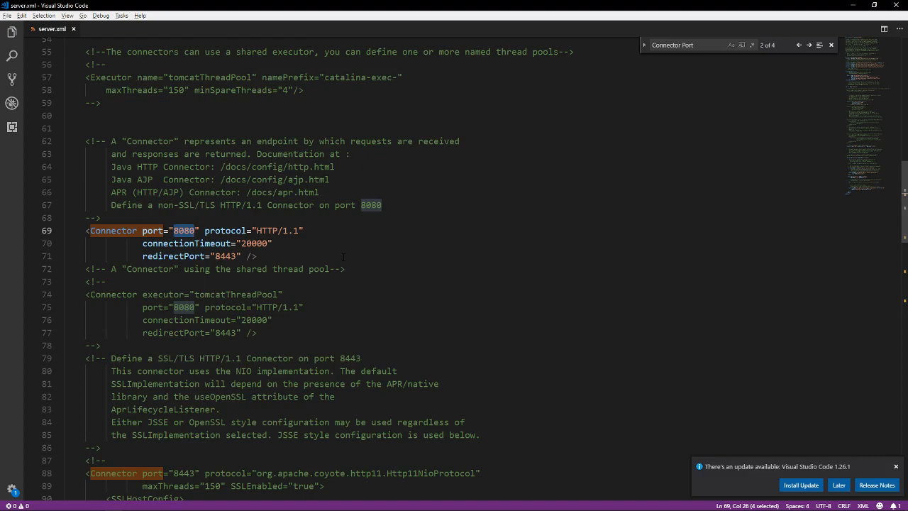
- Check the startup log in the Tomcat console and return to the HTTP/1.1 Connector in server.xml
key(alt+Tab)
key(alt+Tab)
key(alt+Tab)
key(alt+Tab)
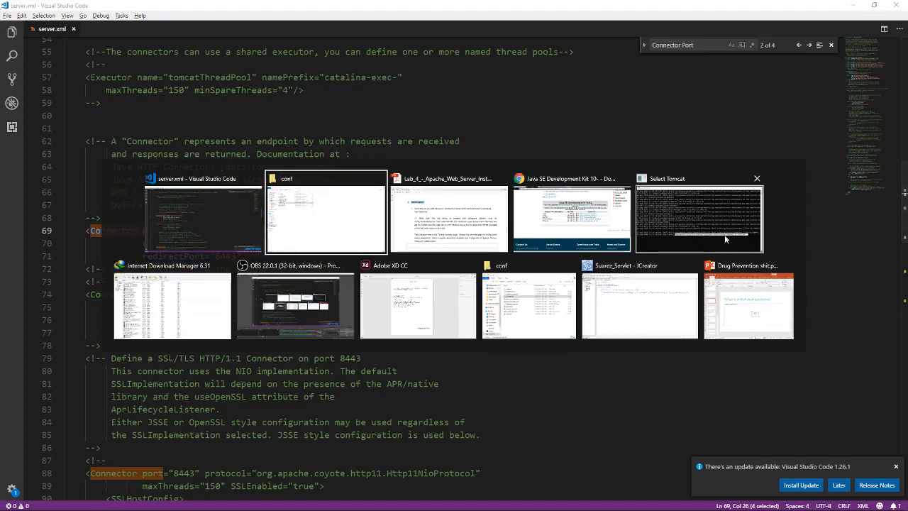
scroll(397, 218, up, 3)
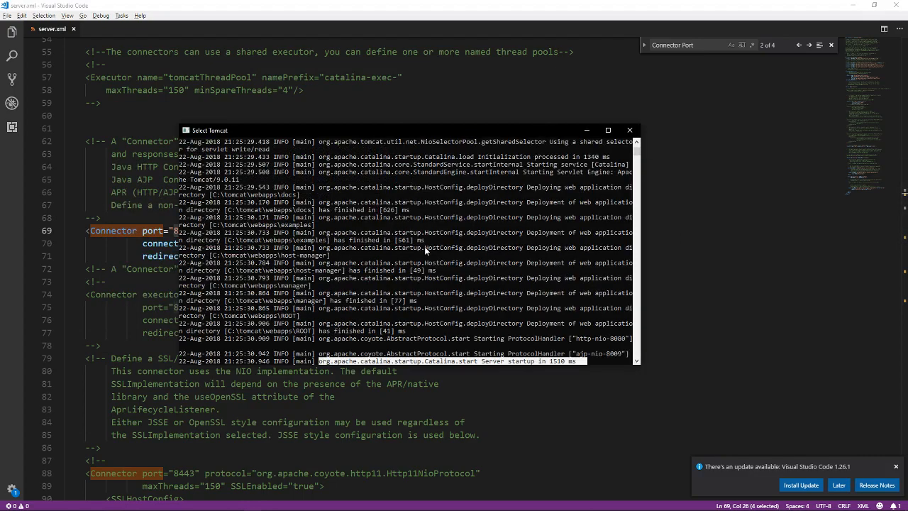
click(593, 130)
text(8030" protocol="HTTP/1.1)
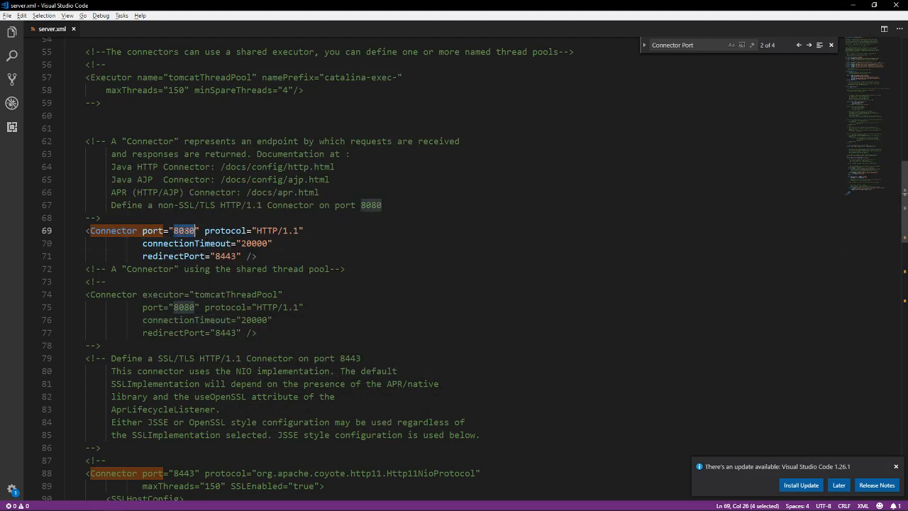
click(205, 256)
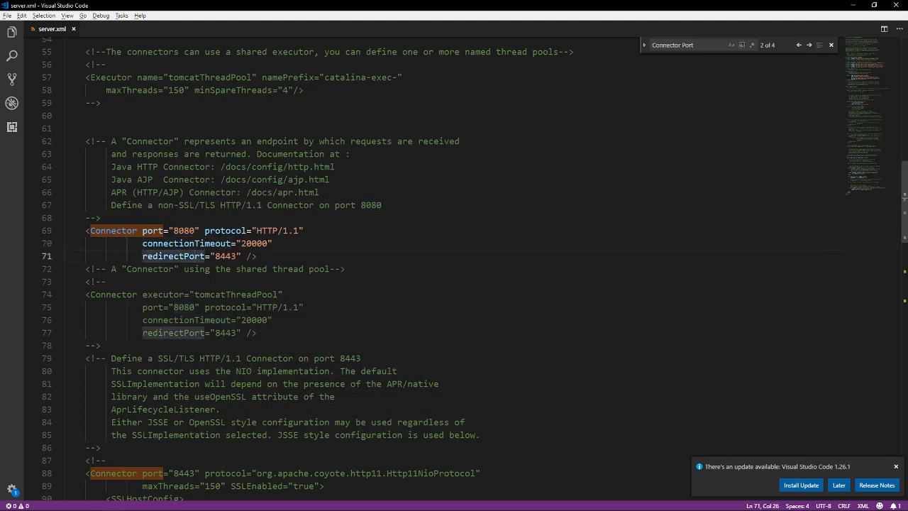
- Compare the ports in the Tomcat console log with the Server and Connector port declarations in server.xml
key(alt+Tab)
scroll(578, 282, down, 9)
scroll(567, 282, up, 8)
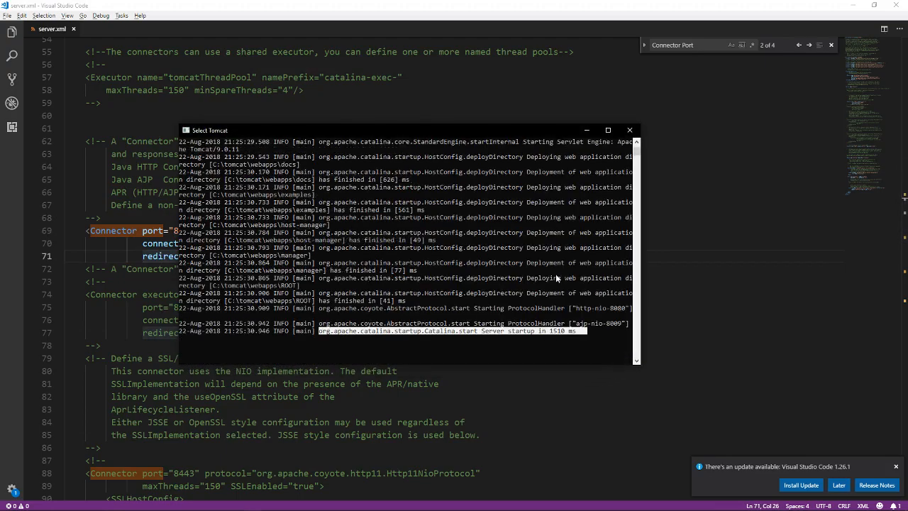
key(alt+Tab)
scroll(401, 273, up, 13)
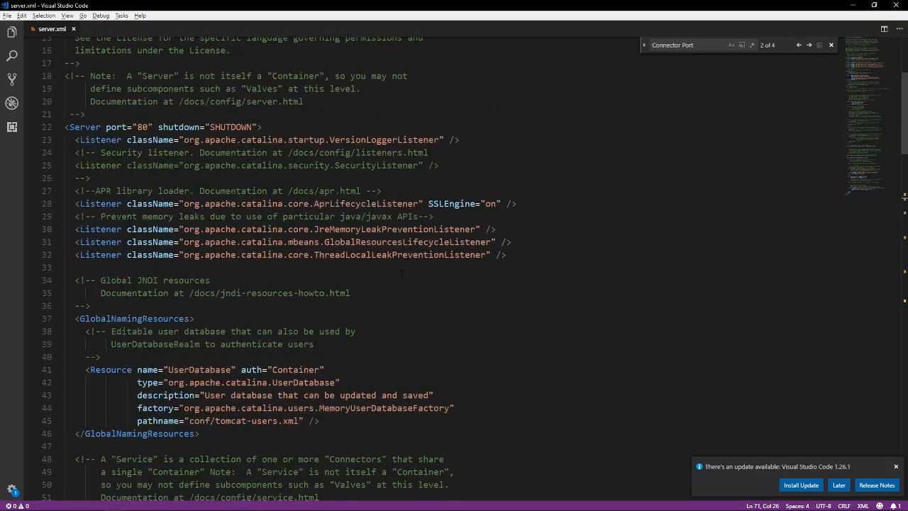
scroll(401, 273, down, 11)
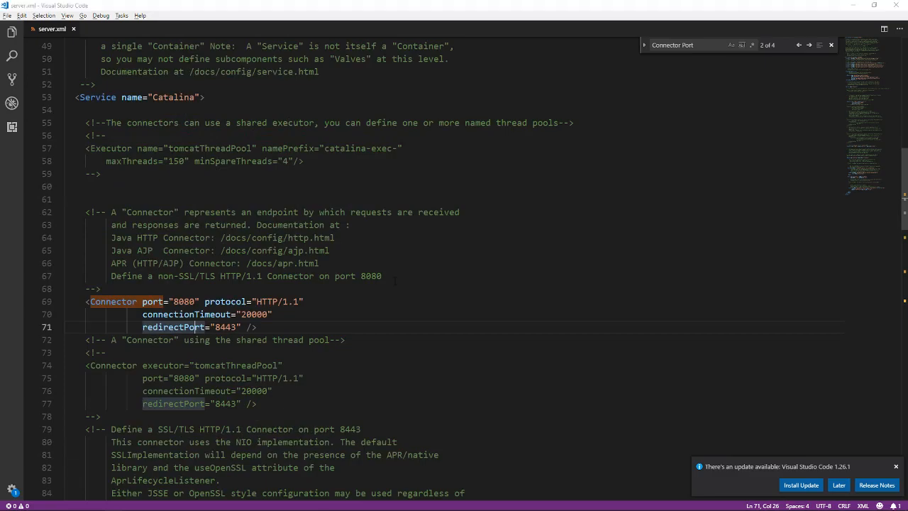
- Switch to Chrome, load localhost:8080 in a new tab, and look over the Apache Tomcat home page
key(alt+Tab)
key(alt+Tab)
key(alt+Tab)
key(alt+Tab)
key(alt+Tab)
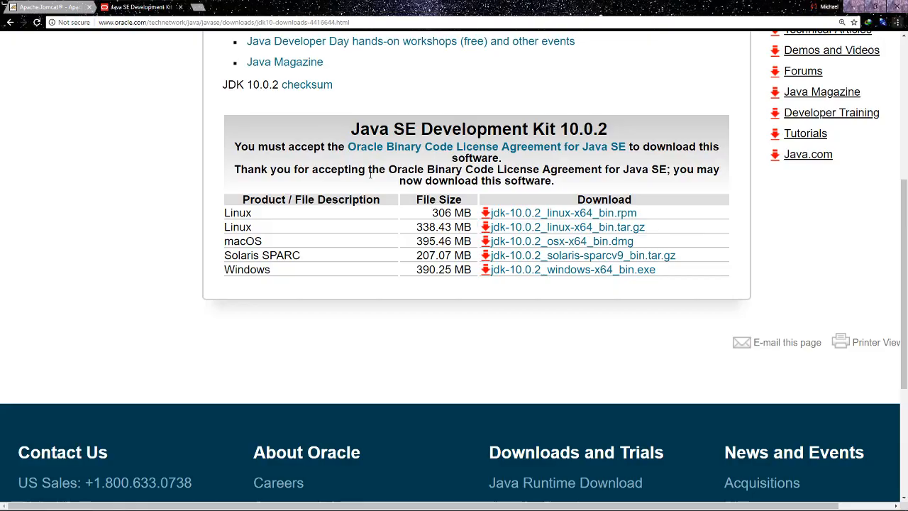
click(198, 8)
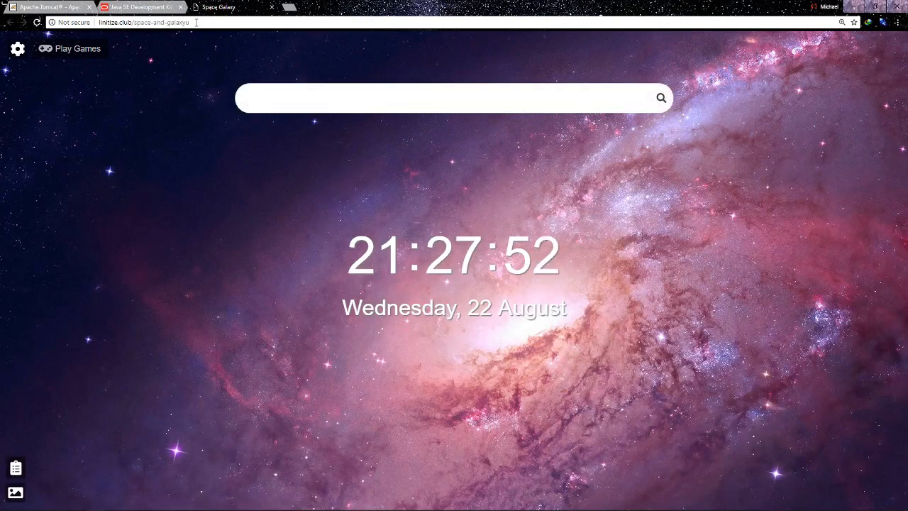
click(196, 22)
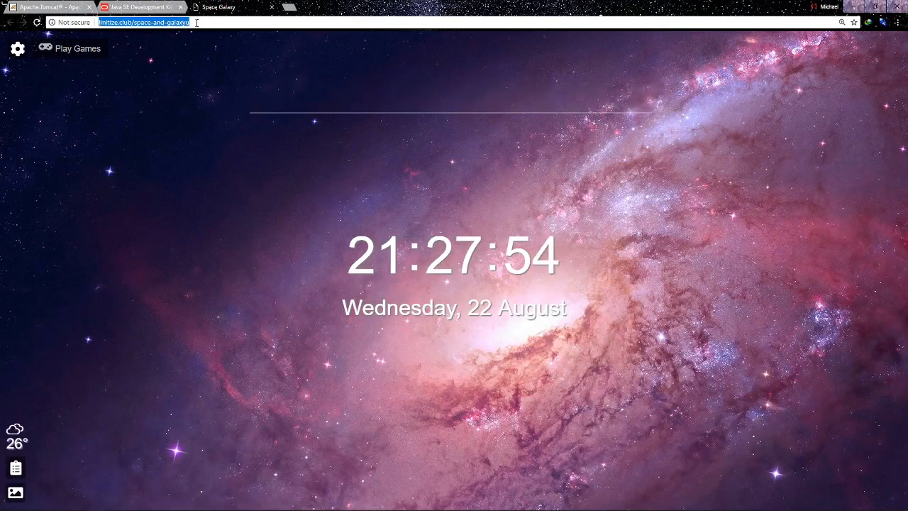
text(local)
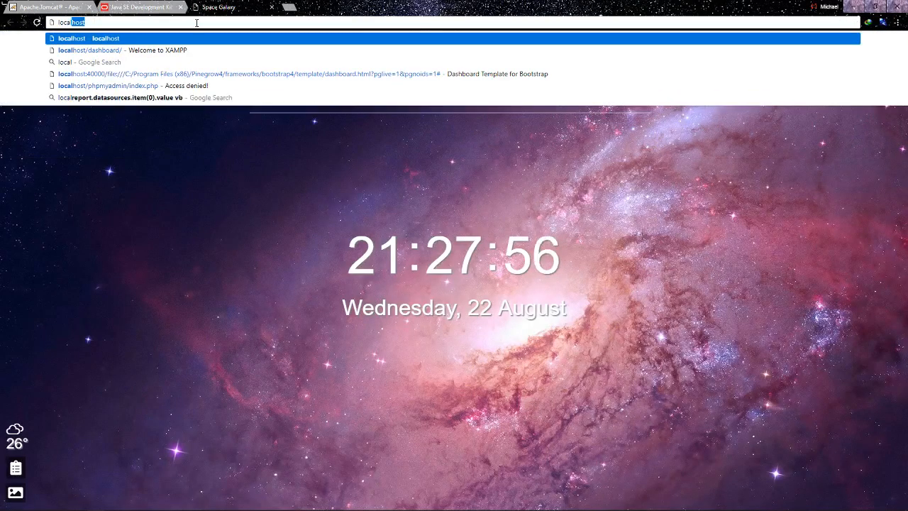
text(host)
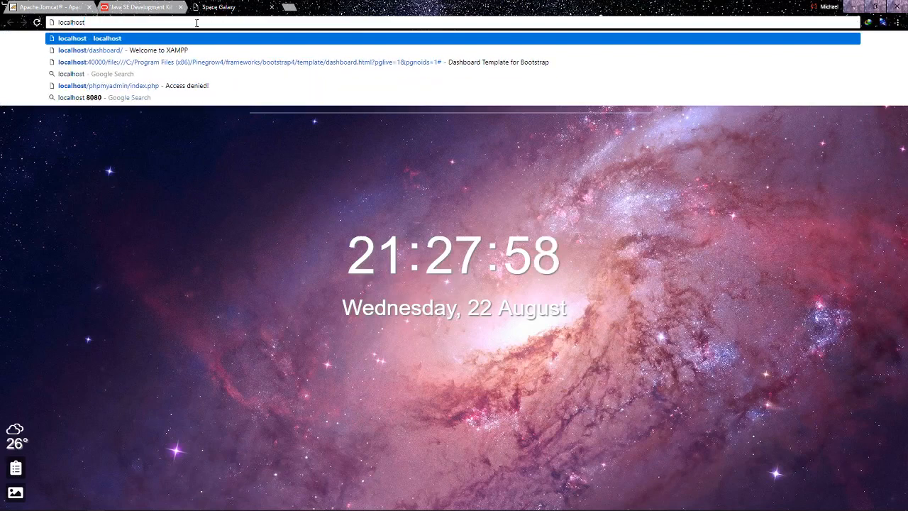
text(:8080)
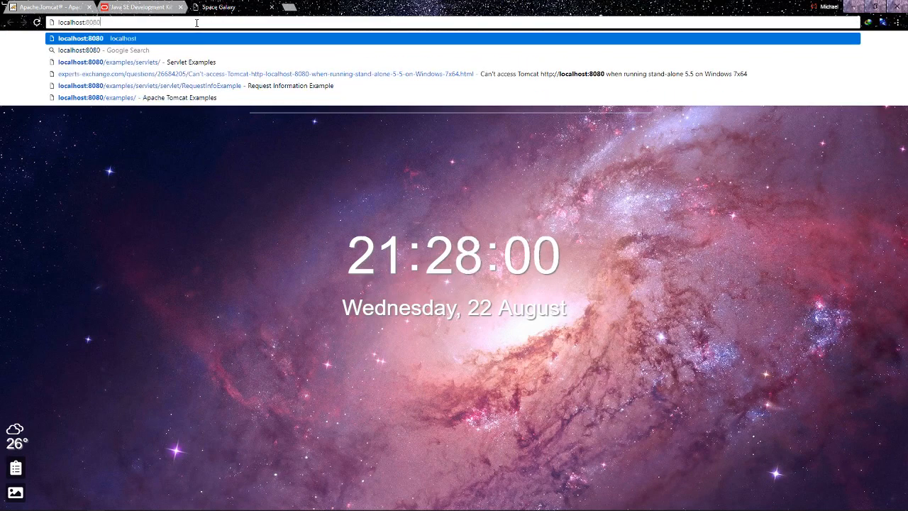
key(Return)
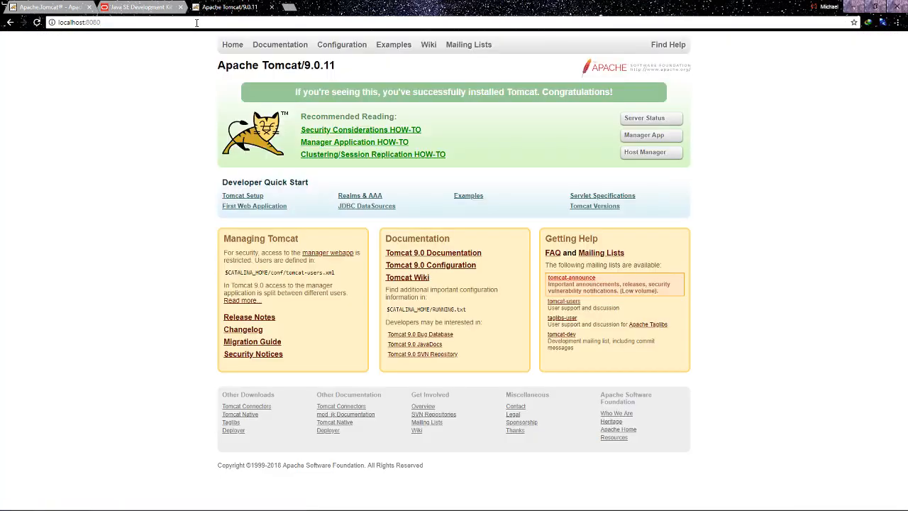
drag(219, 53, 765, 471)
click(765, 471)
- Switch to the Lab 4 PDF in Adobe Acrobat Reader and review the invoker servlet mapping and server test sections
key(alt+Tab)
key(alt+Tab)
key(Tab)
key(Tab)
key(Tab)
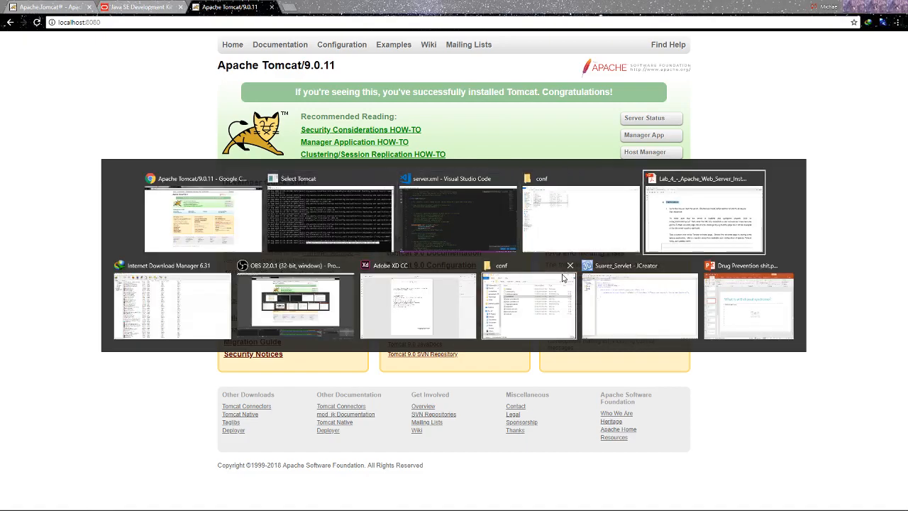
scroll(392, 288, up, 10)
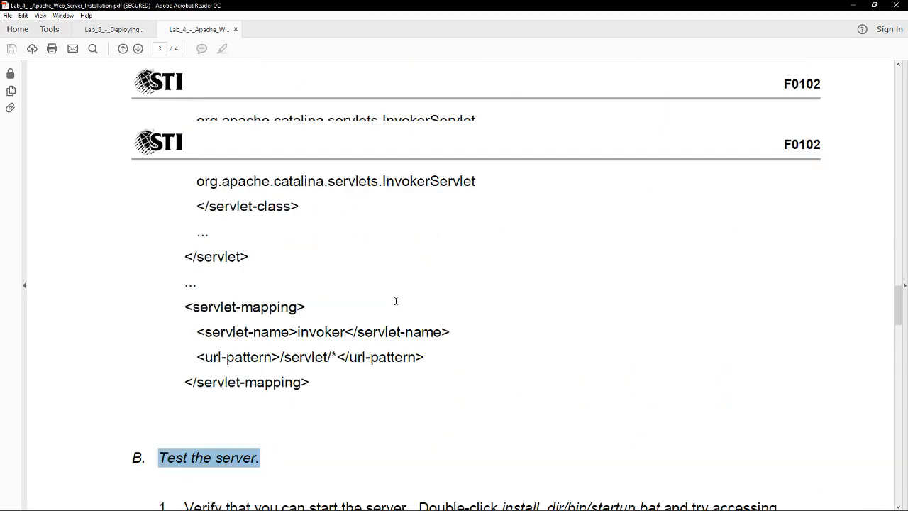
scroll(396, 306, down, 10)
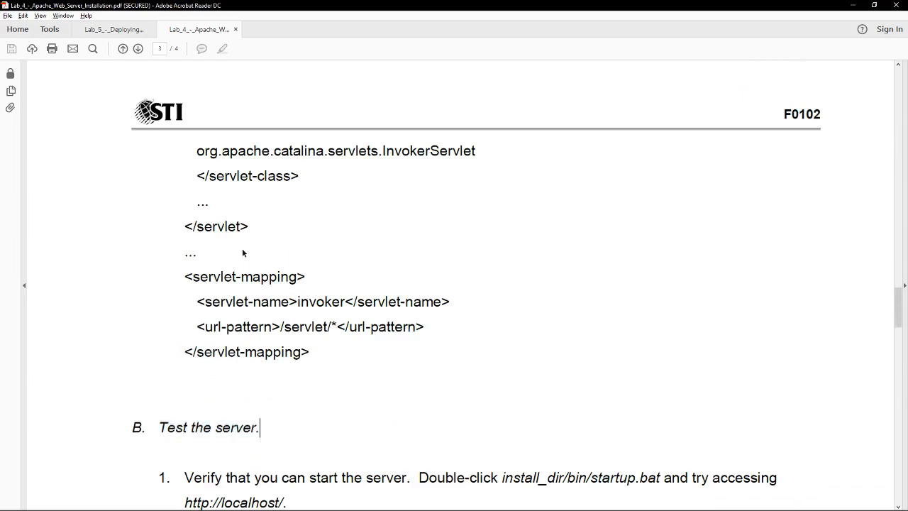
scroll(243, 253, up, 12)
scroll(289, 314, up, 1)
- Stay in the Lab 4 PDF and read step 5 about enabling the invoker servlet in web.xml
key(alt+Tab)
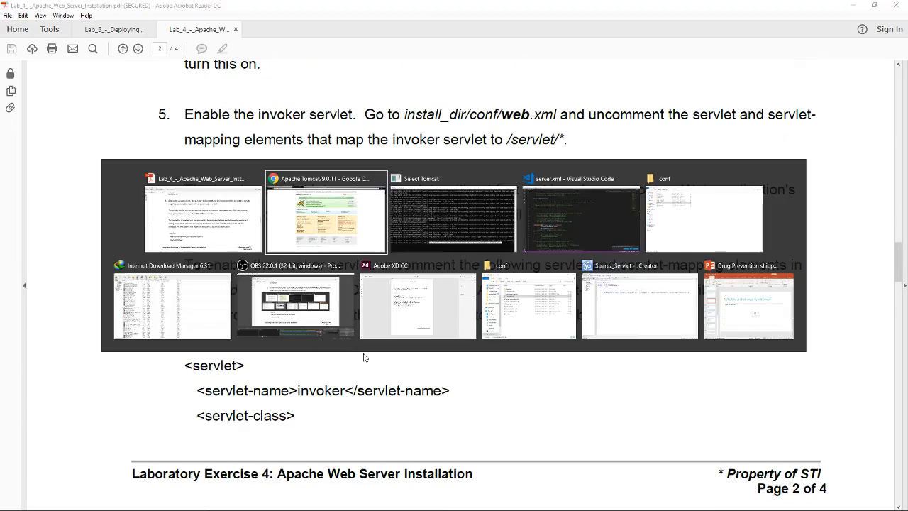
click(199, 227)
key(alt+Tab)
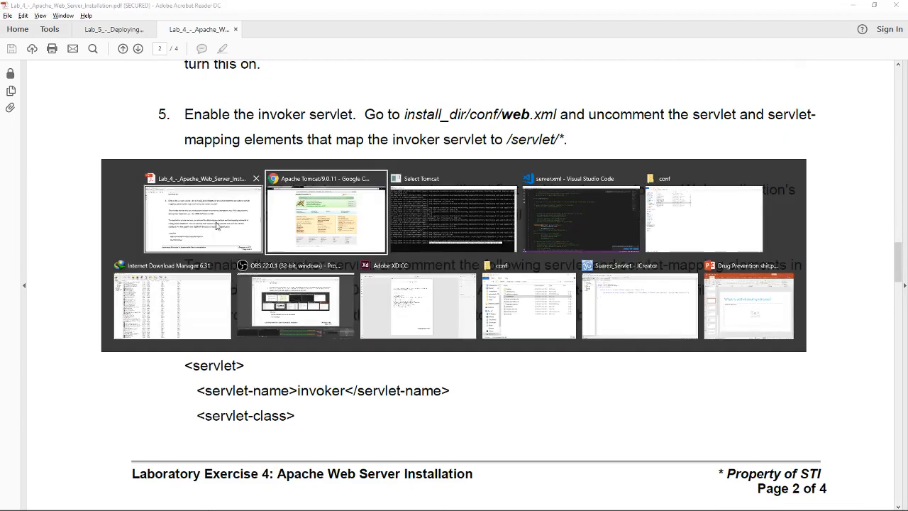
click(211, 220)
scroll(381, 290, up, 4)
scroll(383, 291, up, 2)
scroll(383, 294, down, 7)
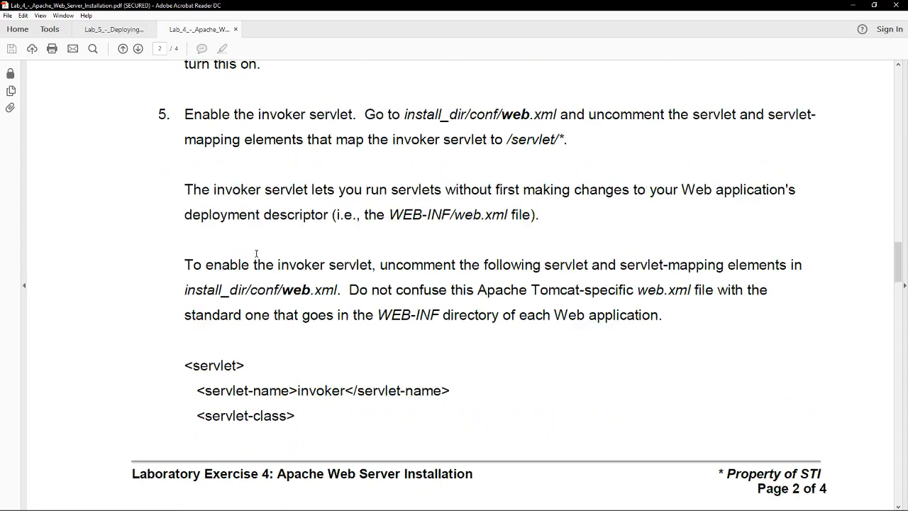
scroll(385, 304, up, 3)
- Bring up the Tomcat console, and open a Command Prompt window and minimize it
key(alt+Tab)
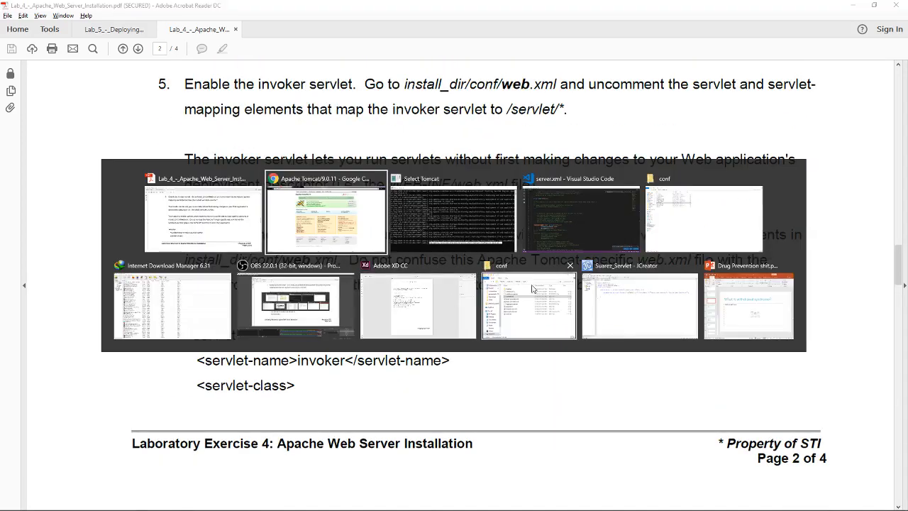
click(465, 221)
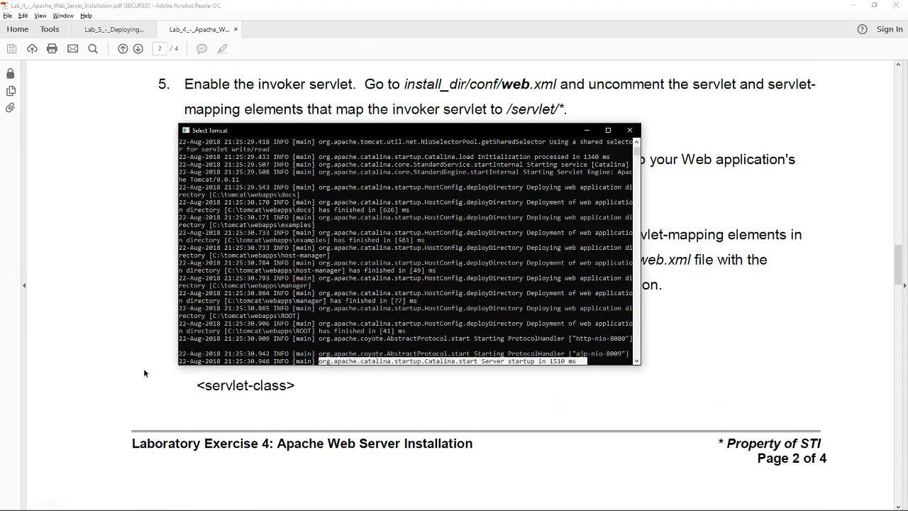
key(super)
text(cmd)
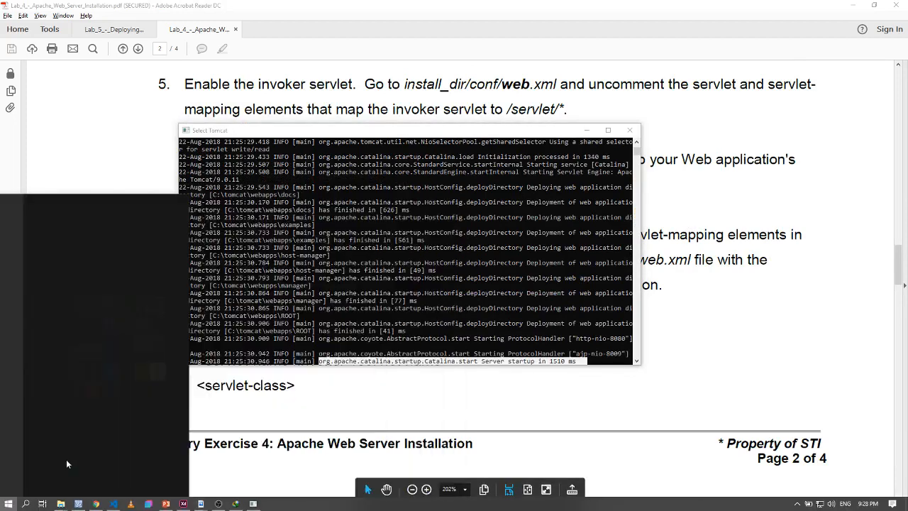
key(Return)
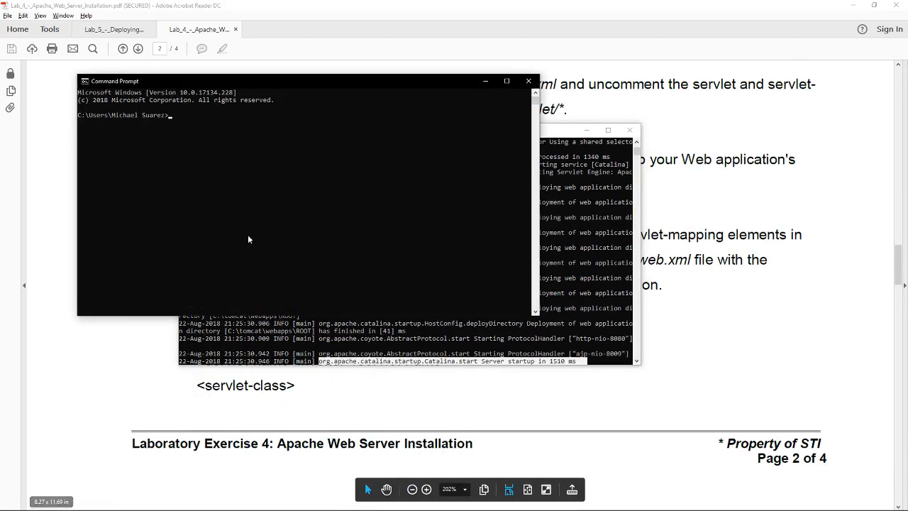
click(485, 81)
drag(484, 128, 555, 132)
- Switch to Chrome and view the binary distributions on the Apache Tomcat 9 download page
key(alt+Tab)
key(Tab)
key(Tab)
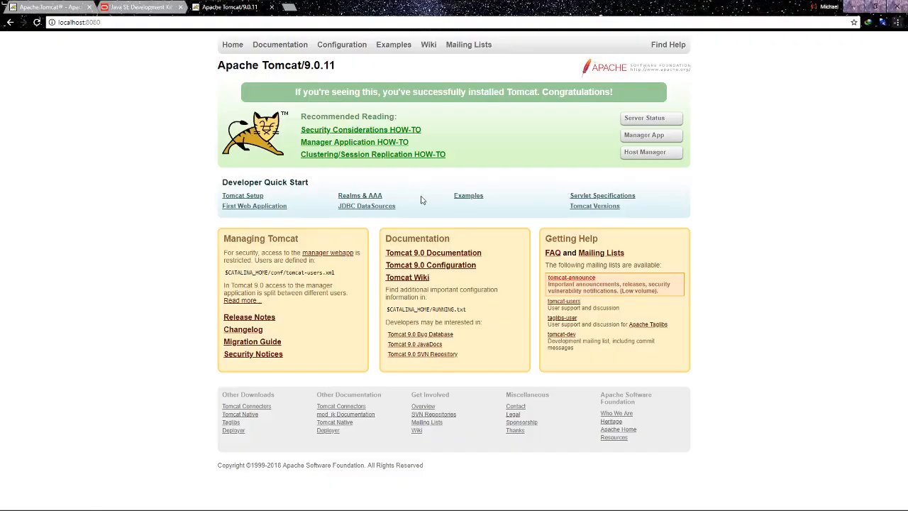
click(61, 13)
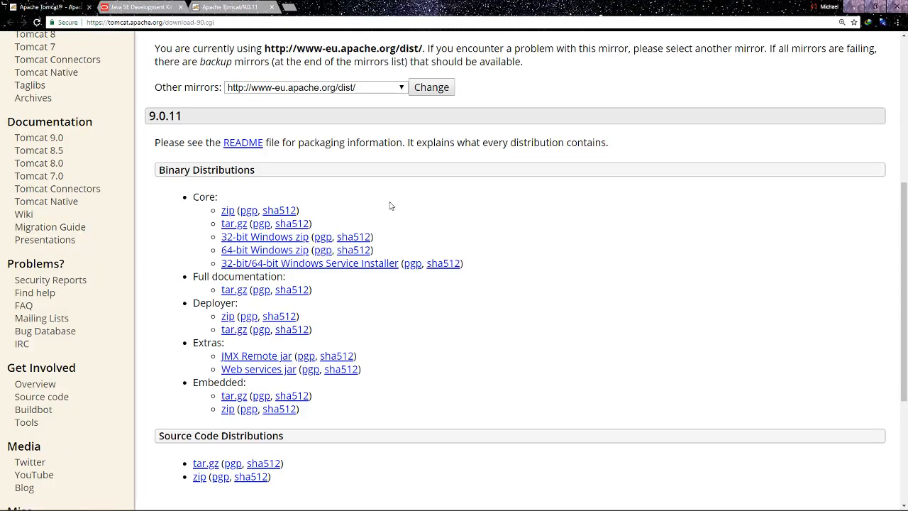
- Look over the Lab 4 PDF and the Tomcat console, and return to the Tomcat 9 download page in Chrome
key(alt+Tab)
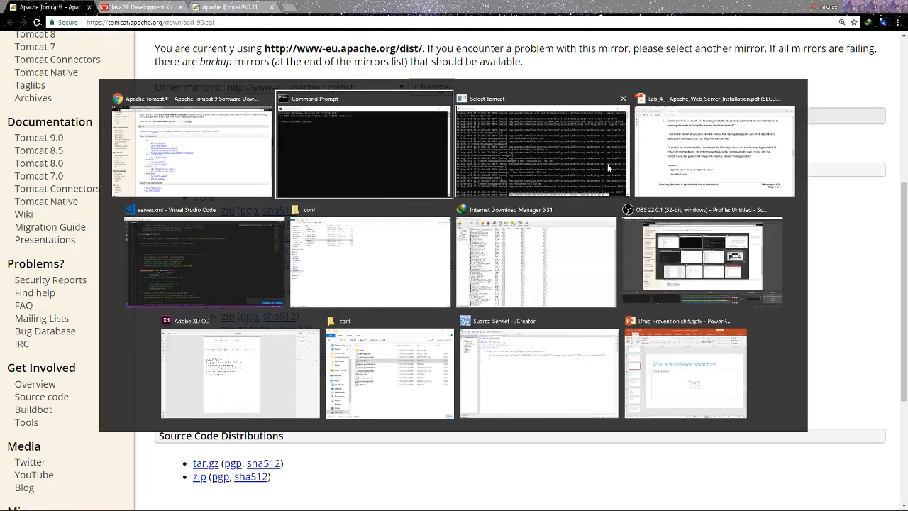
click(633, 176)
key(alt+Tab)
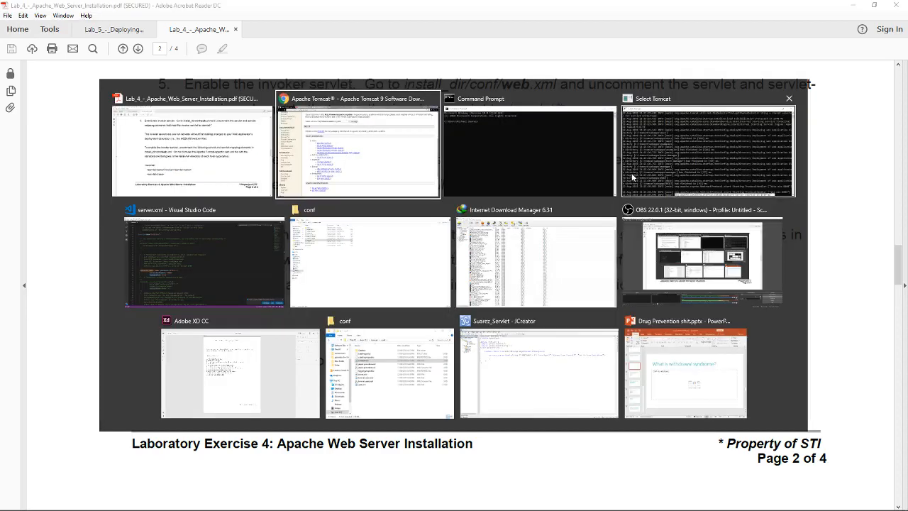
click(658, 167)
key(alt+Tab)
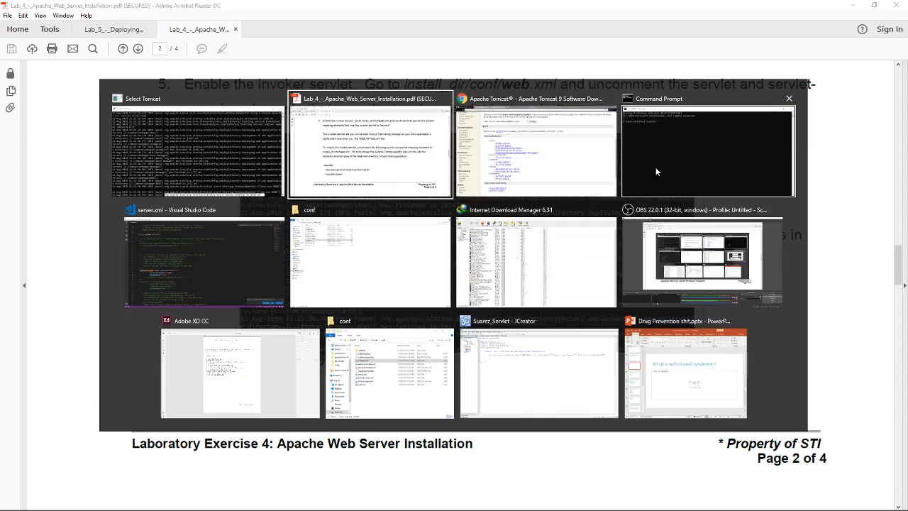
click(561, 194)
- Switch to the Lab 4 PDF in Adobe Acrobat Reader and skim its first two pages, ending at the title and objectives
key(alt+Tab)
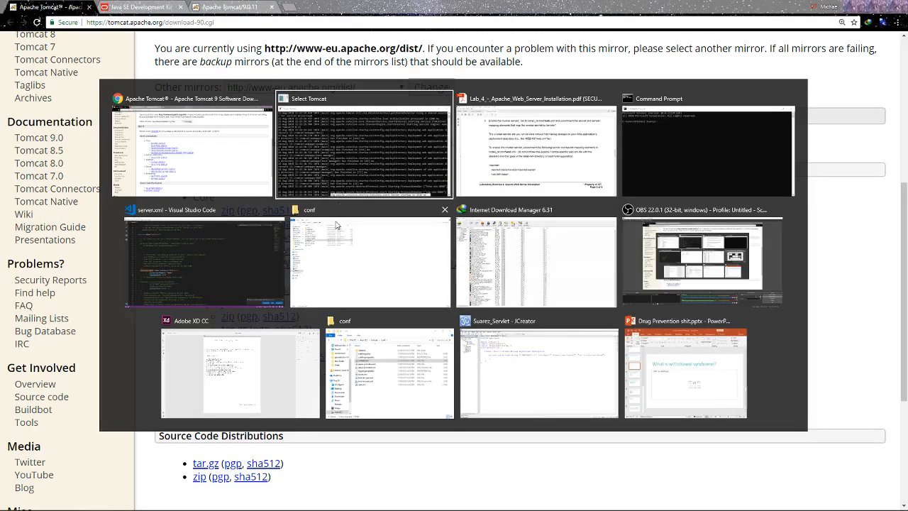
click(514, 140)
scroll(484, 253, up, 10)
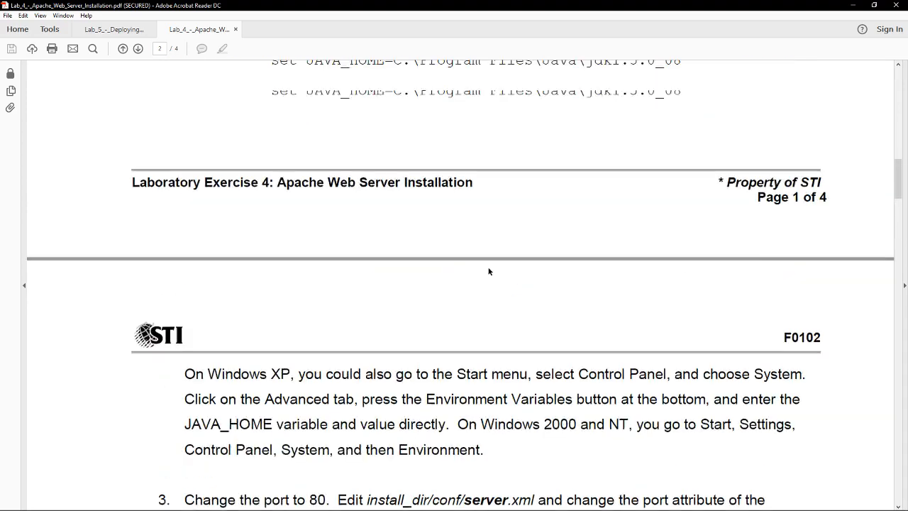
scroll(490, 273, up, 15)
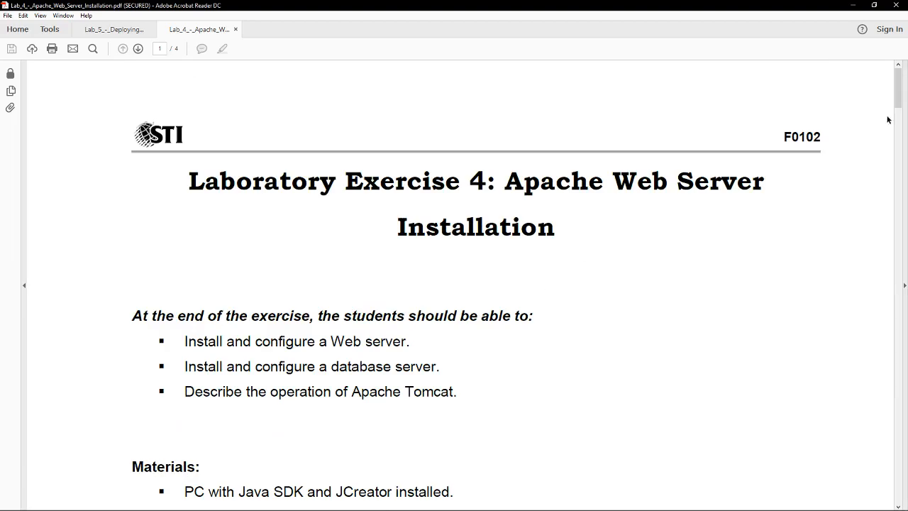
scroll(887, 119, down, 20)
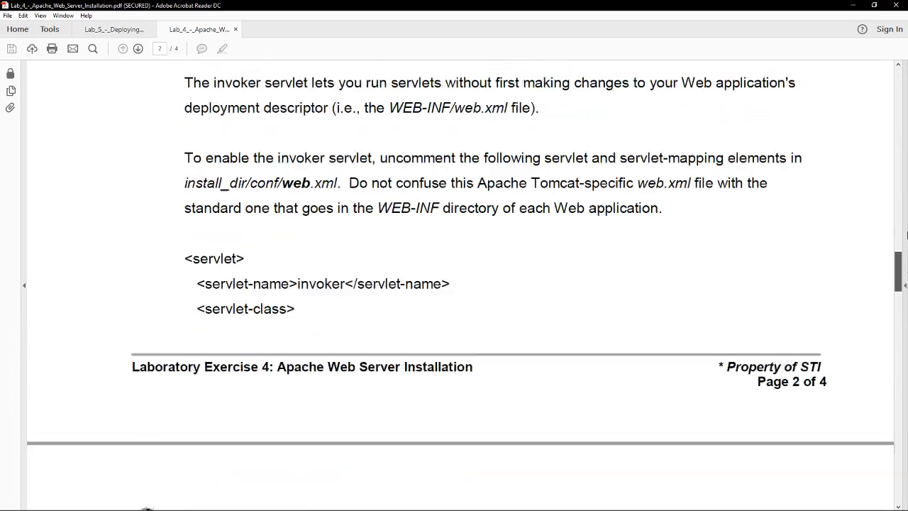
drag(907, 234, 857, 99)
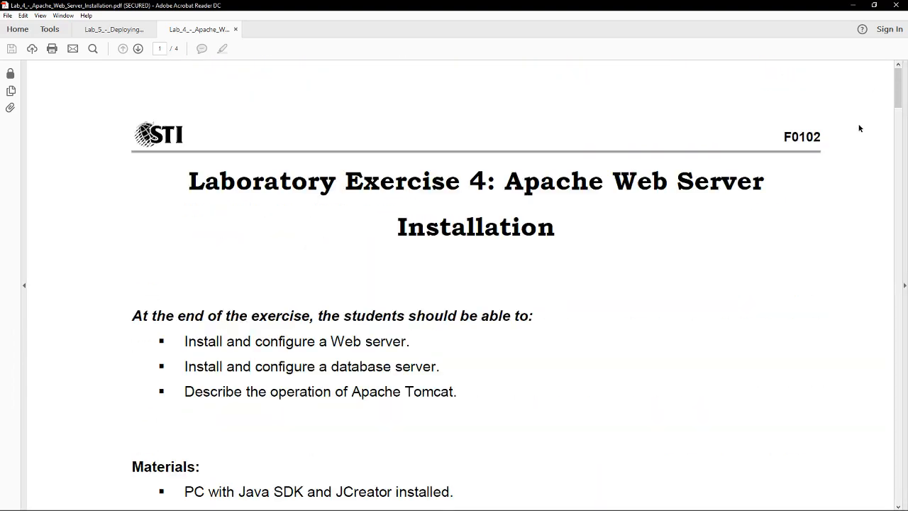